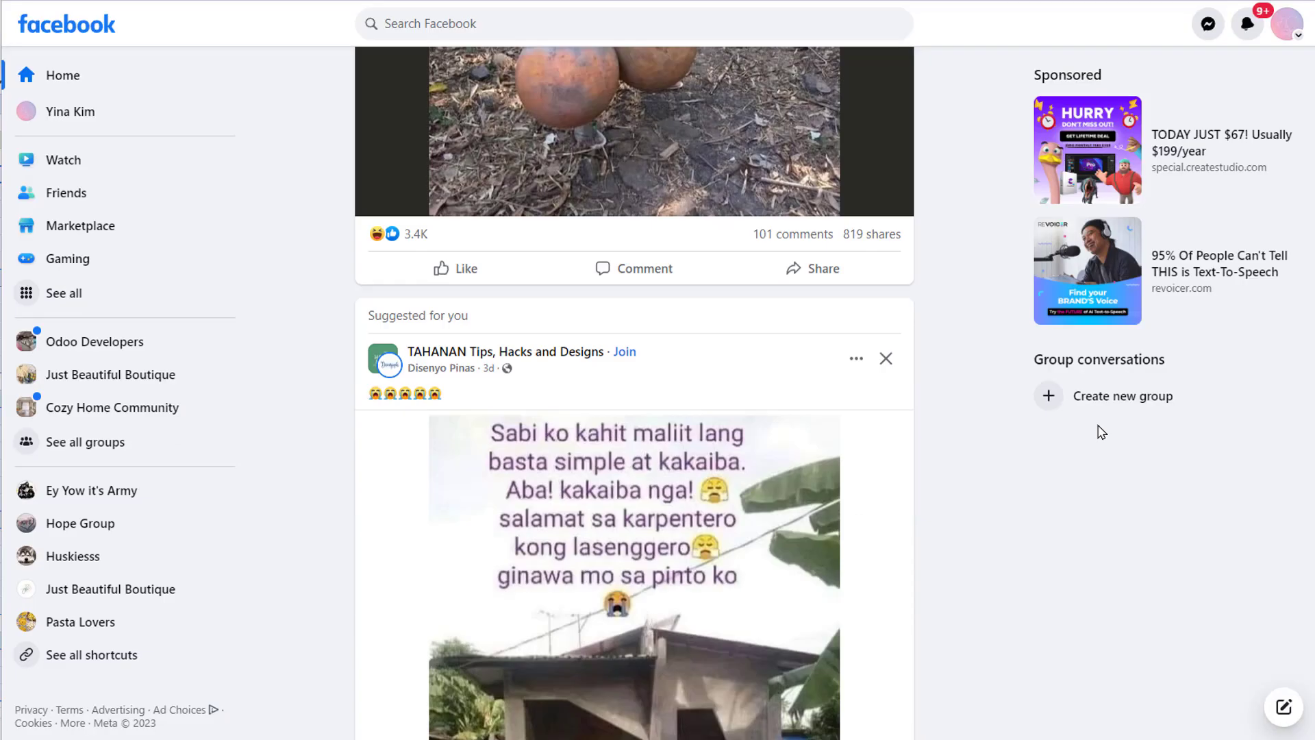
Scroll from the group feed to your profile's What's on your mind? box and Posts list.
scroll(1061, 431, down, 6)
scroll(1099, 430, down, 10)
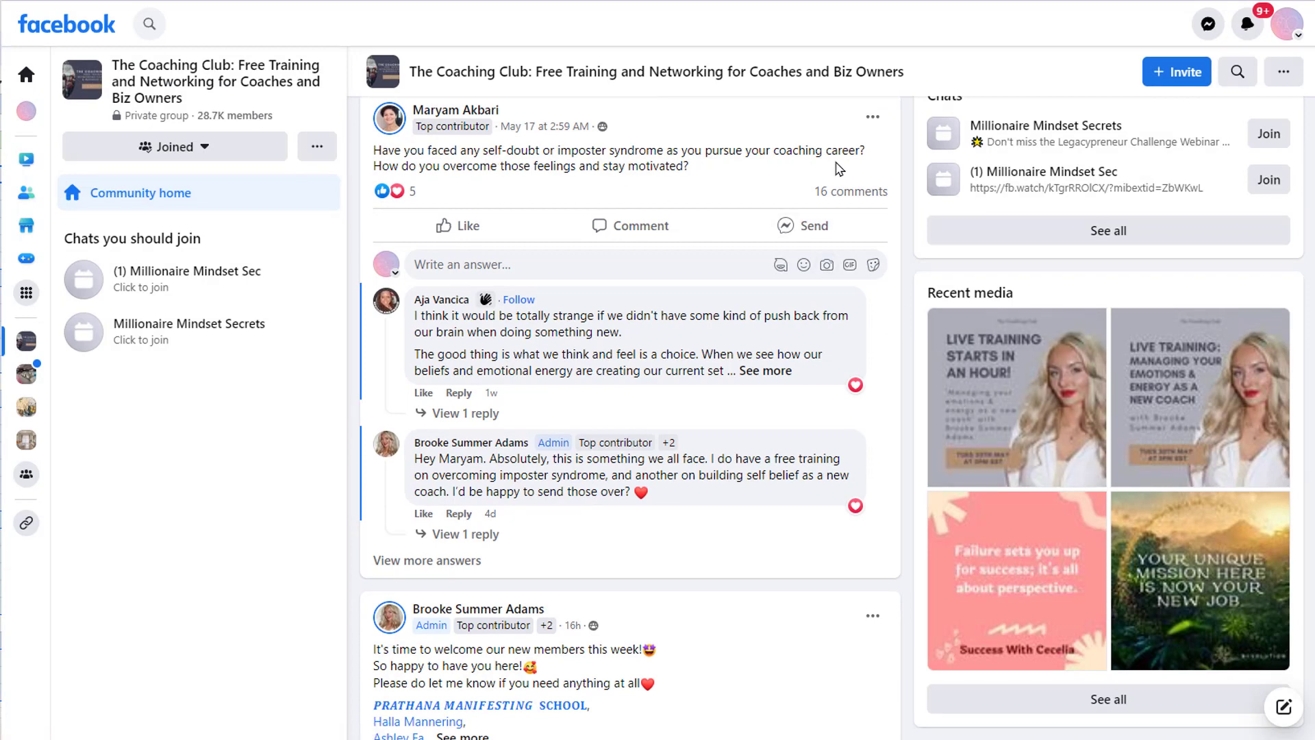
scroll(839, 171, down, 12)
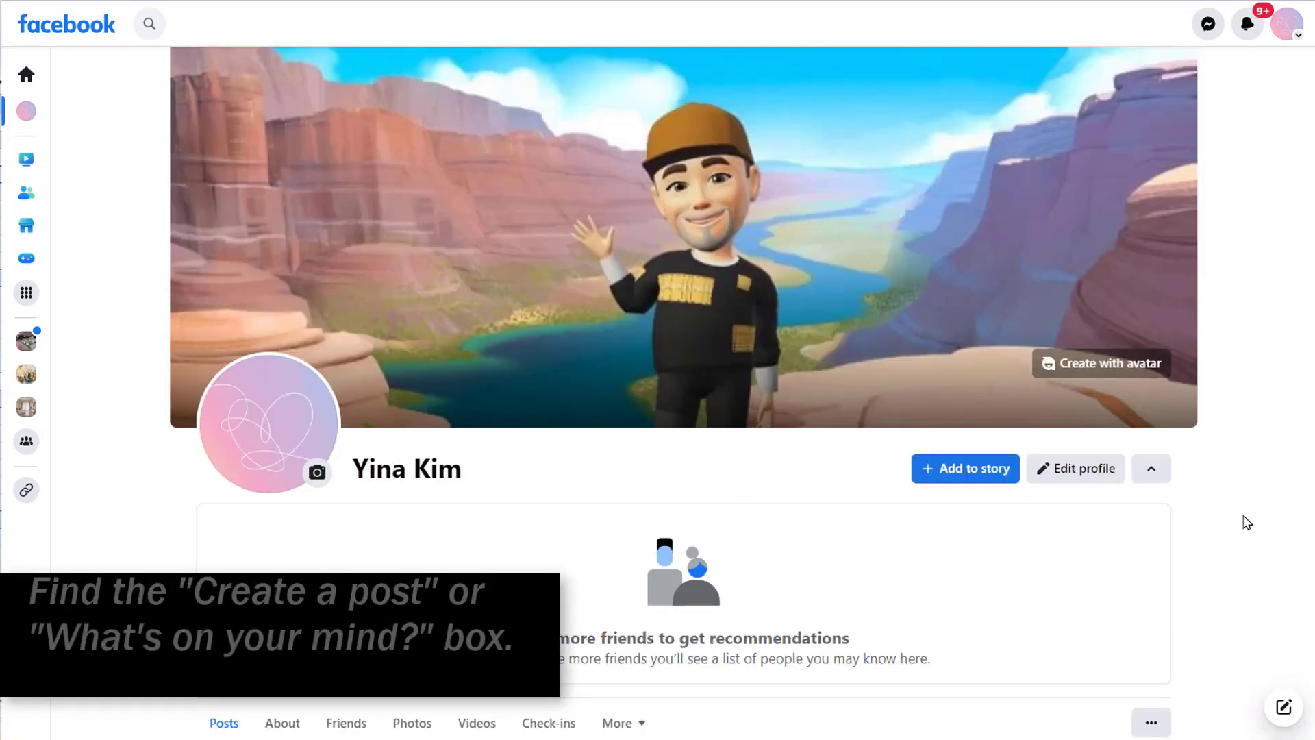
scroll(1243, 521, down, 6)
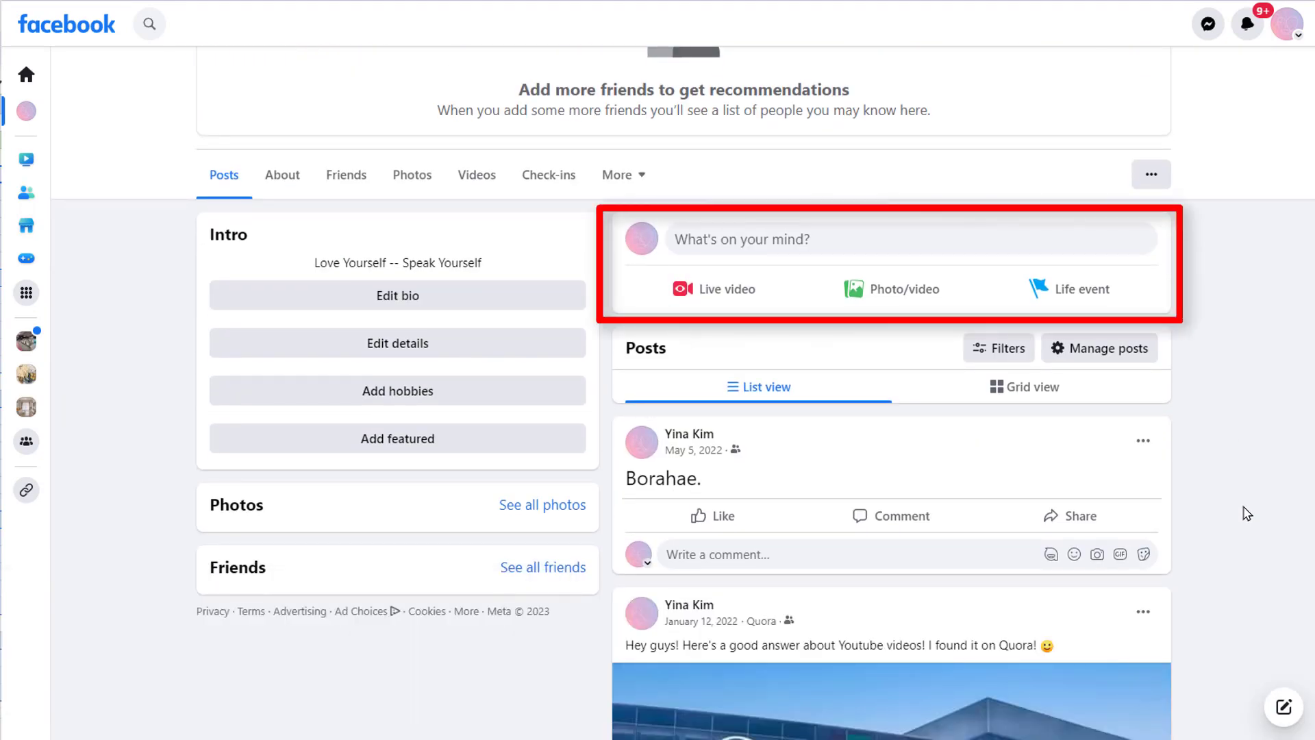
scroll(1246, 514, up, 2)
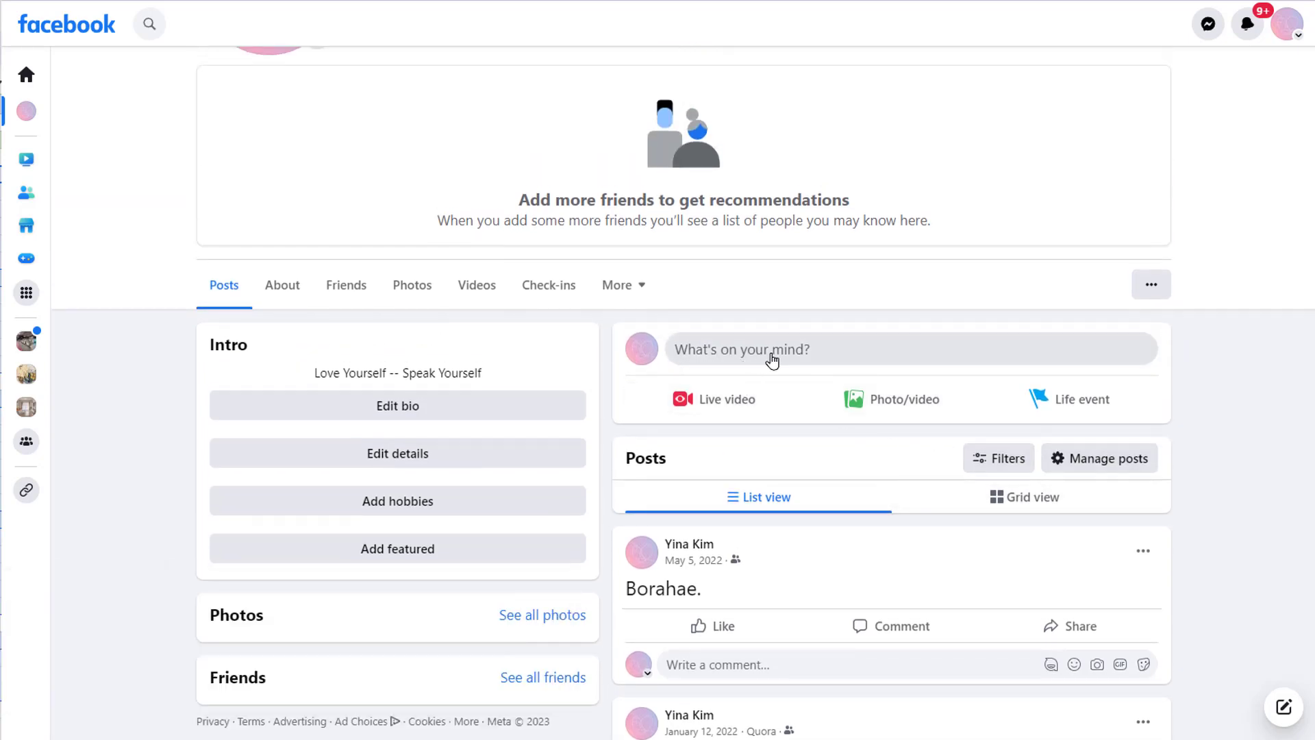
Post a status celebrating the boys' 10th anniversary and announcing #magicshop opens soon.
click(821, 361)
text(Few)
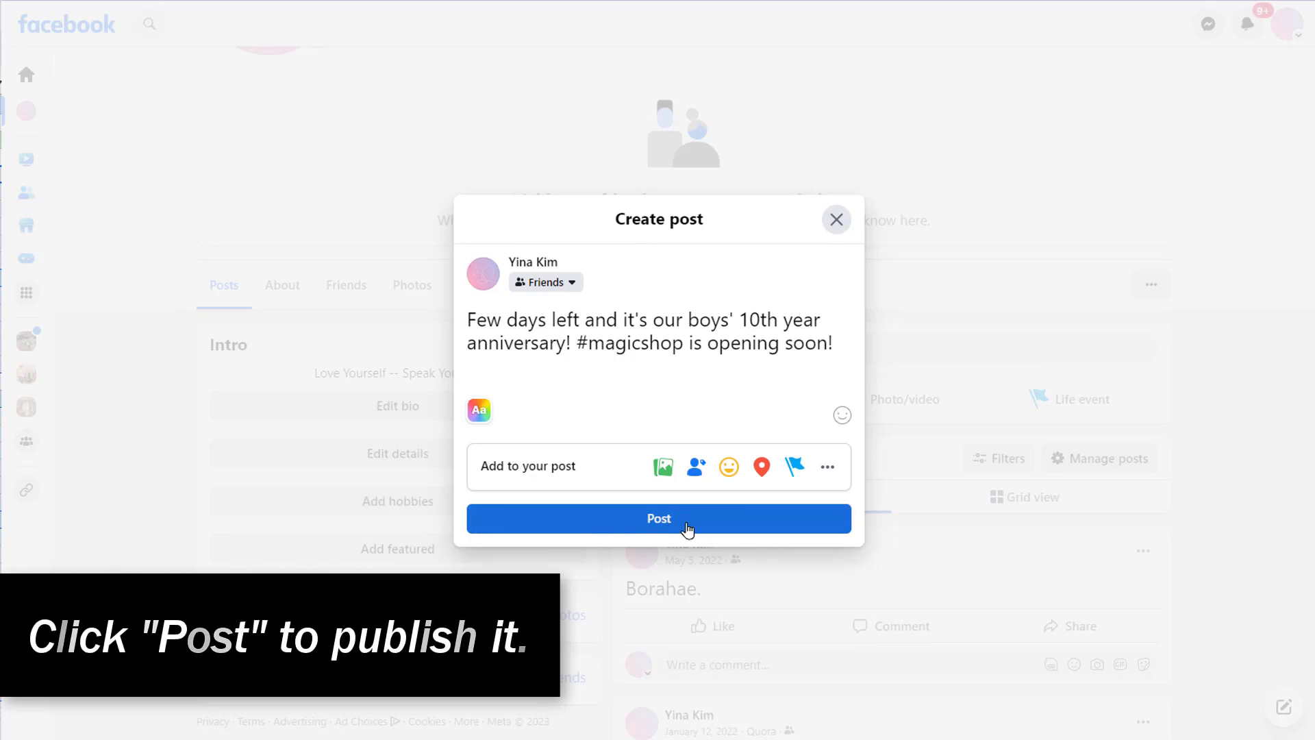
click(700, 529)
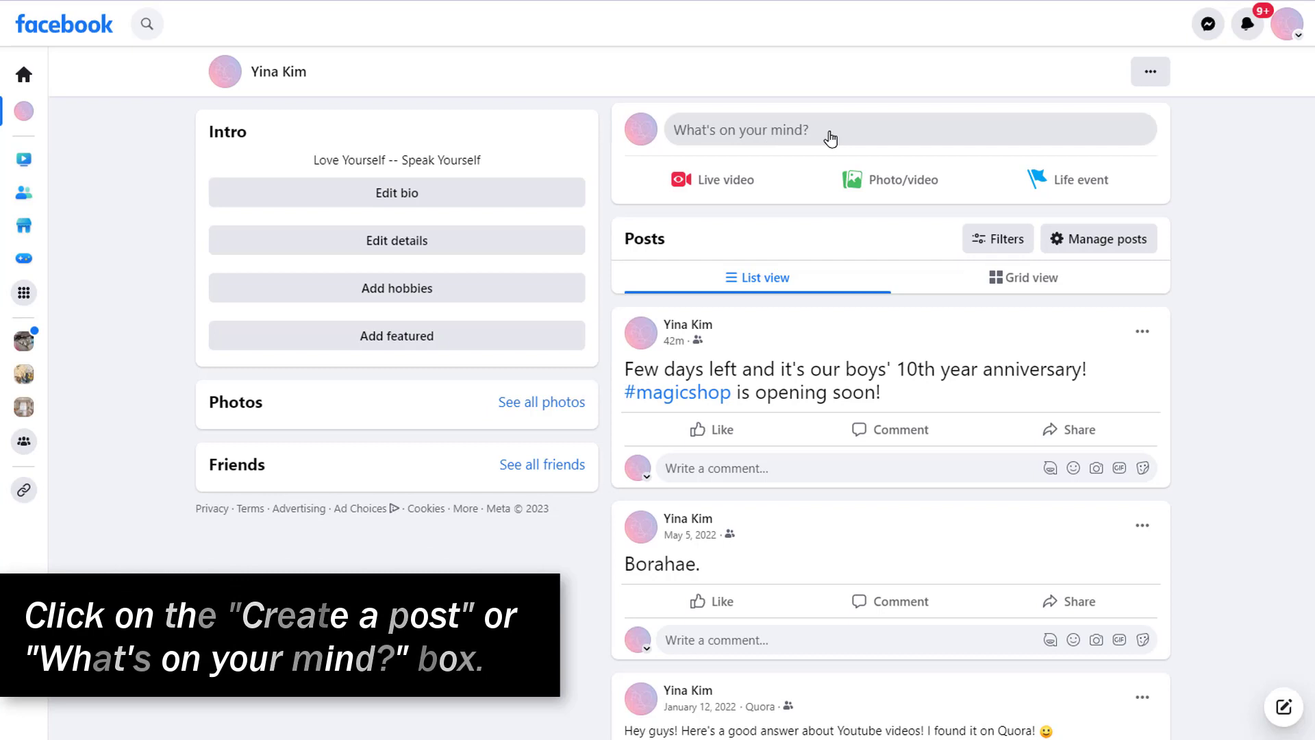
Start a new post with the Untitled design (62) photo attached.
click(1018, 135)
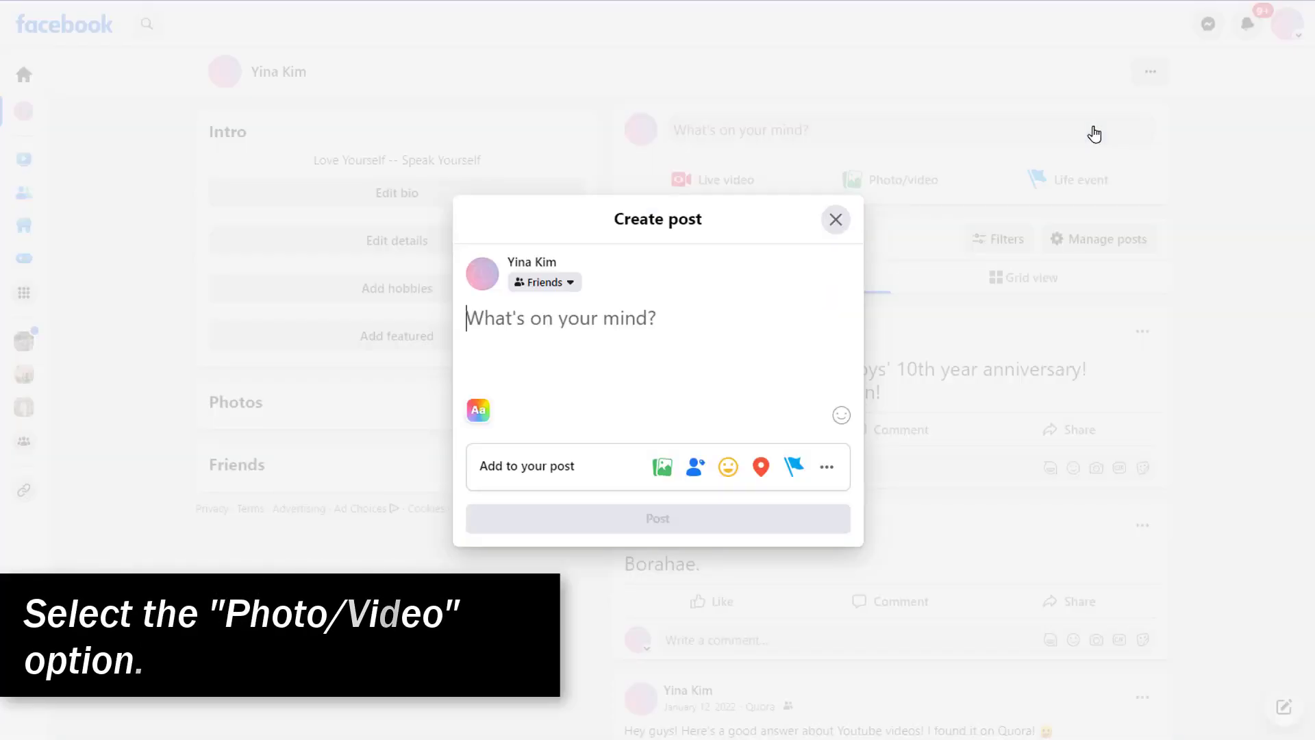
click(662, 469)
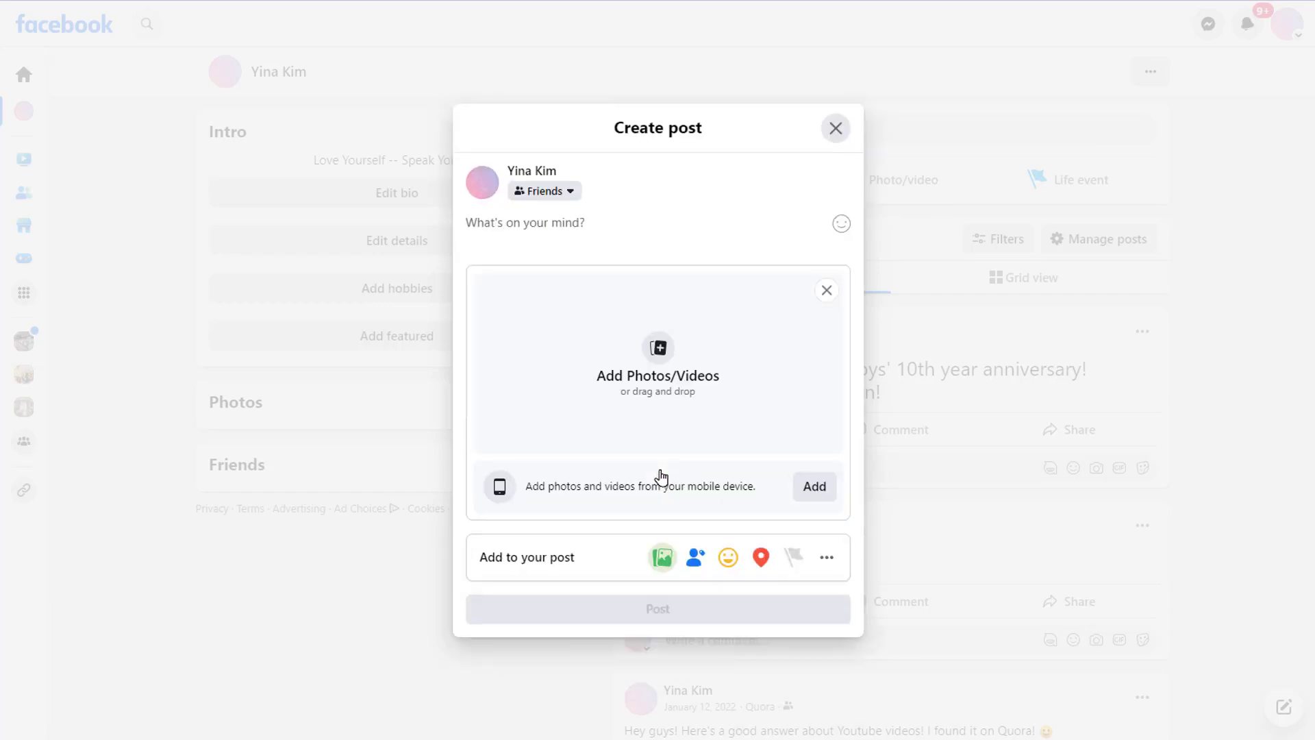
click(660, 356)
click(192, 65)
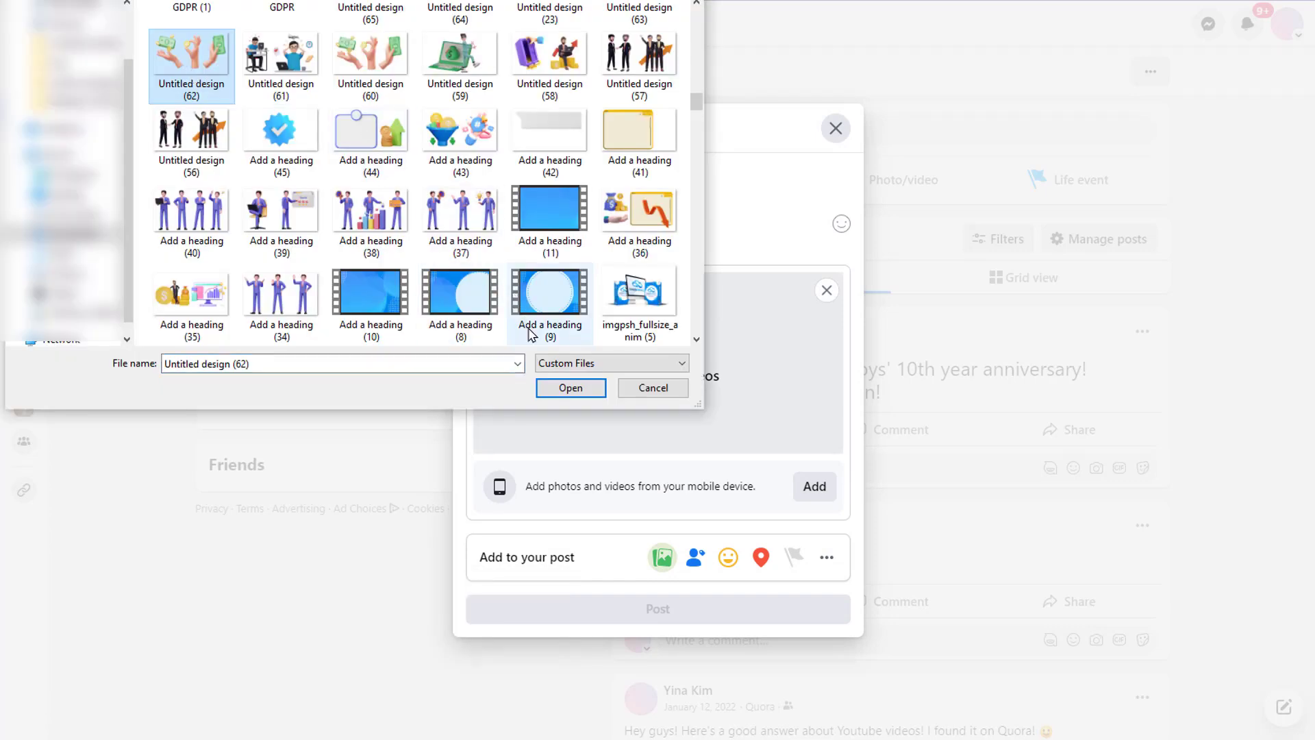
click(570, 387)
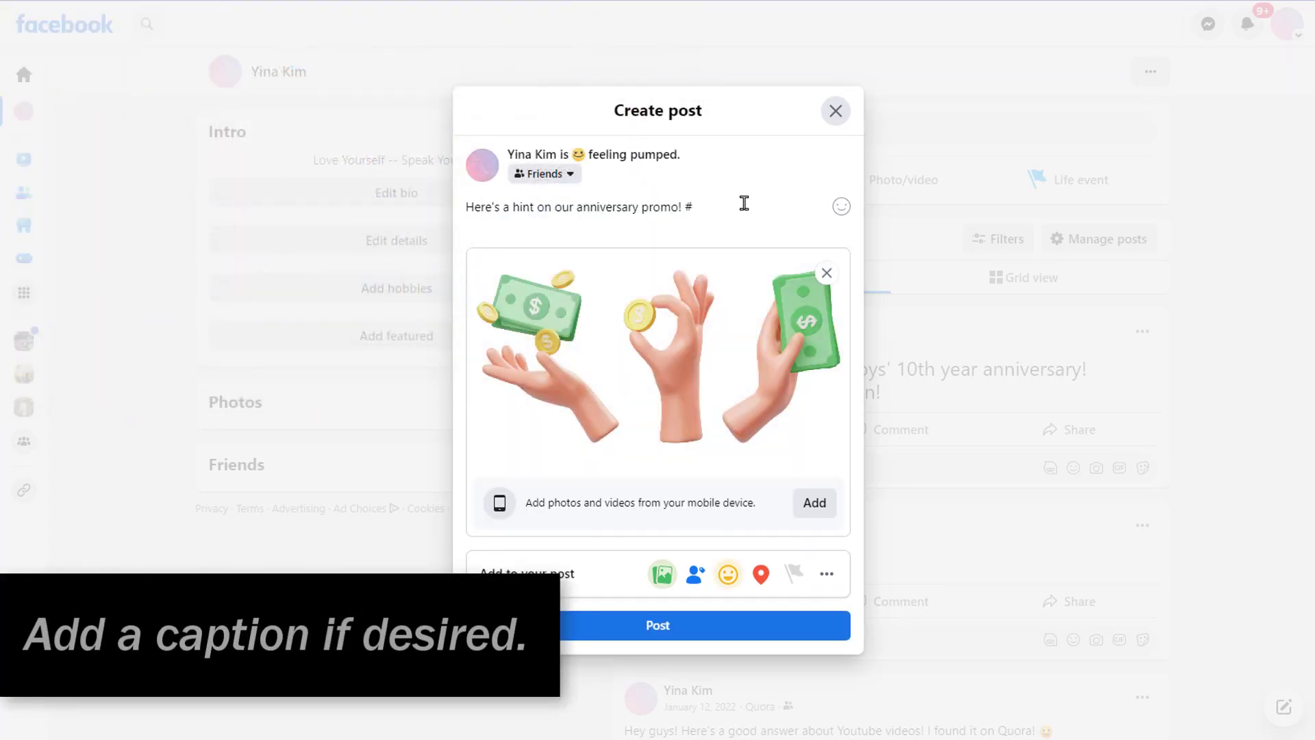
Caption it 'Here's a hint on our anniversary promo! #10yearswithBTS', feeling pumped, and publish.
text(years)
key(Return)
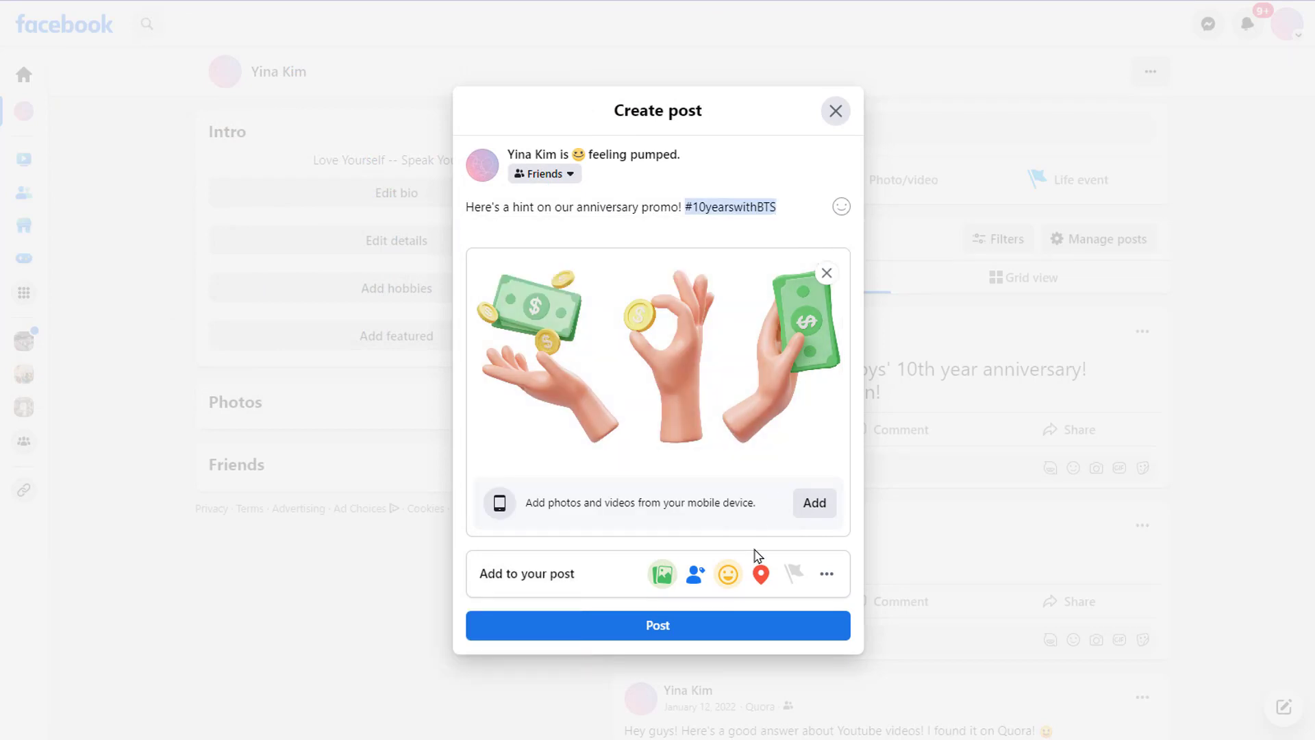
click(746, 631)
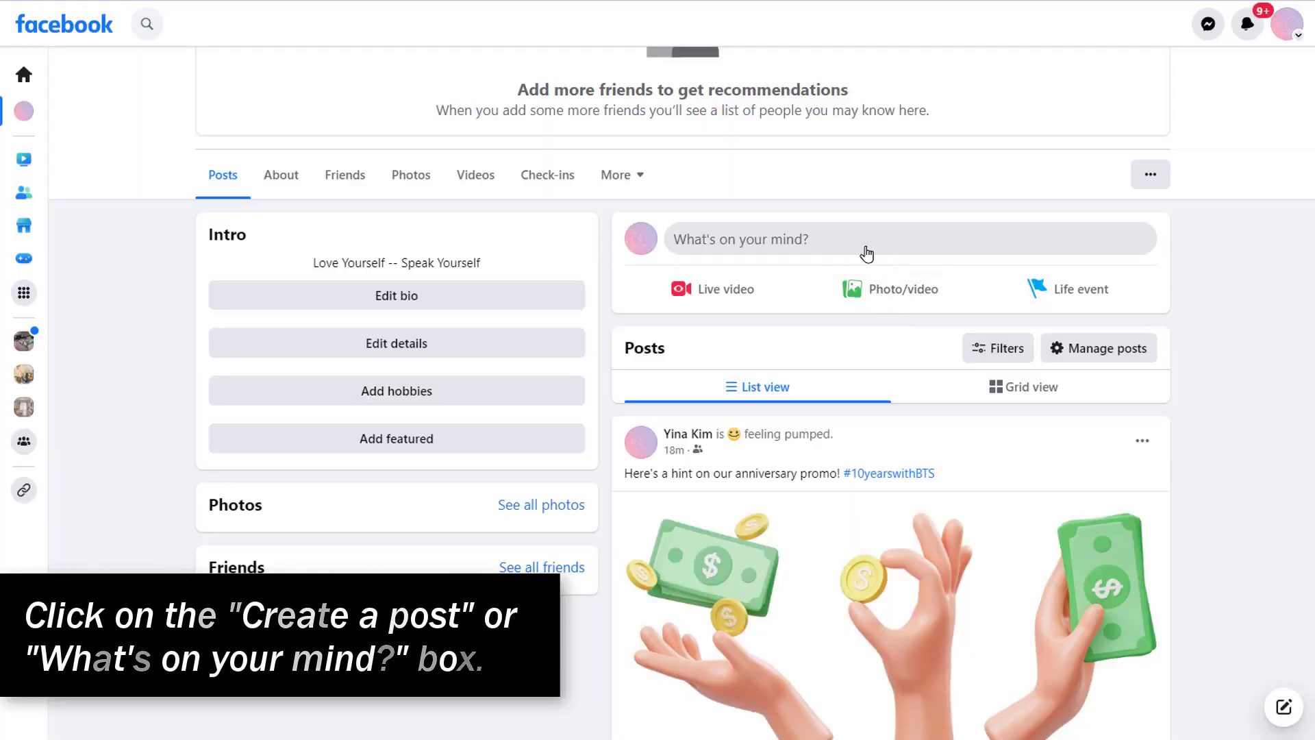
click(990, 247)
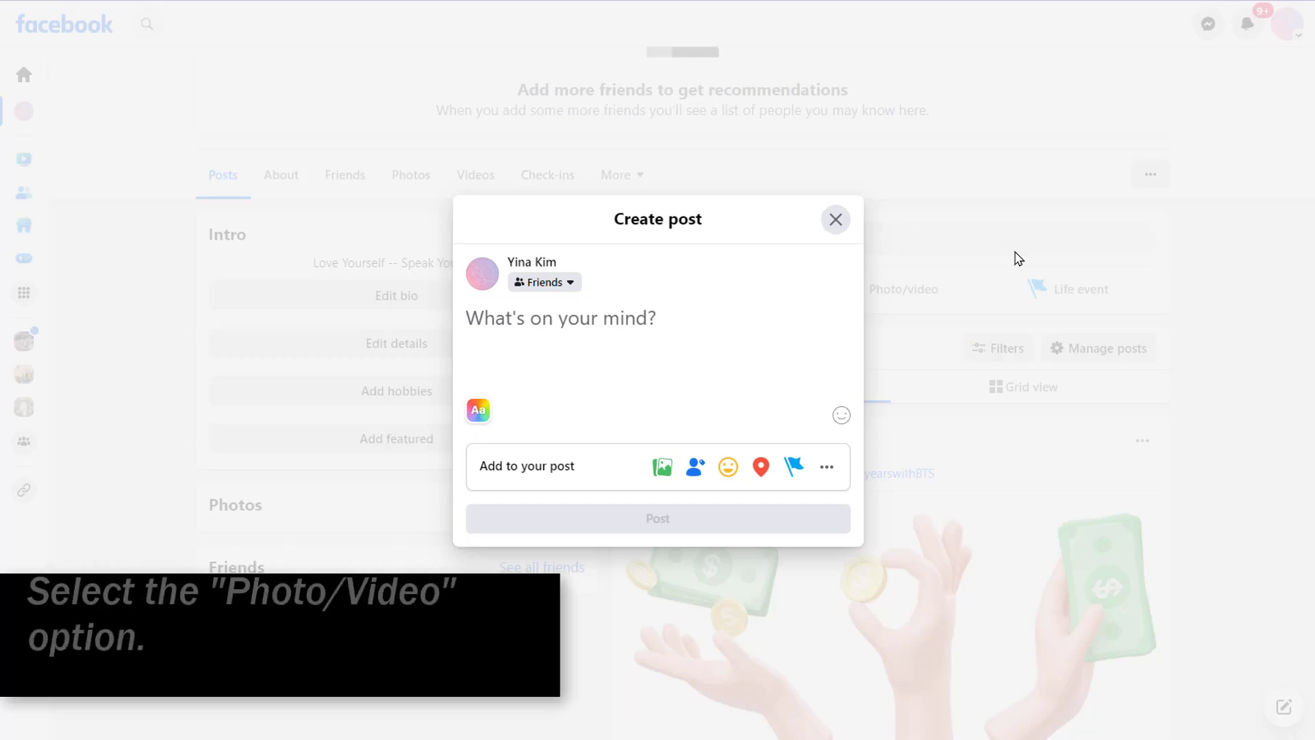
click(661, 469)
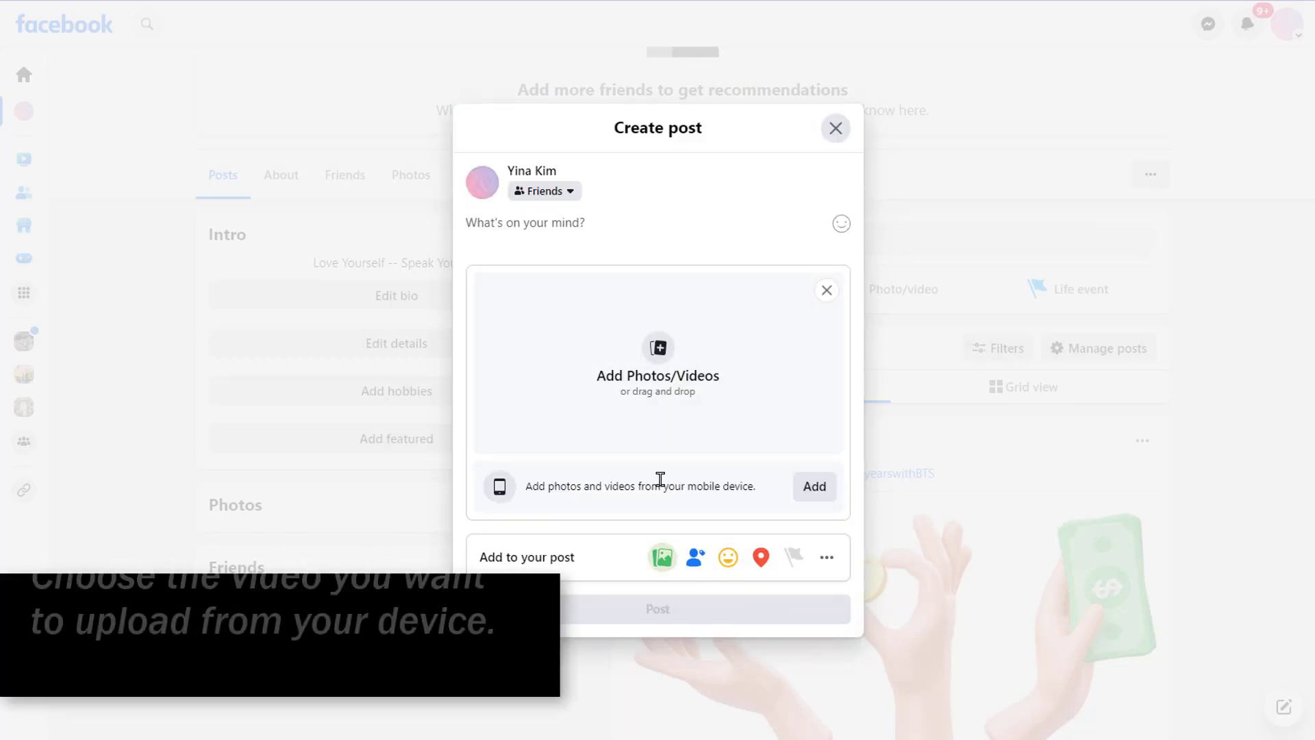
click(659, 356)
scroll(559, 155, down, 5)
click(559, 154)
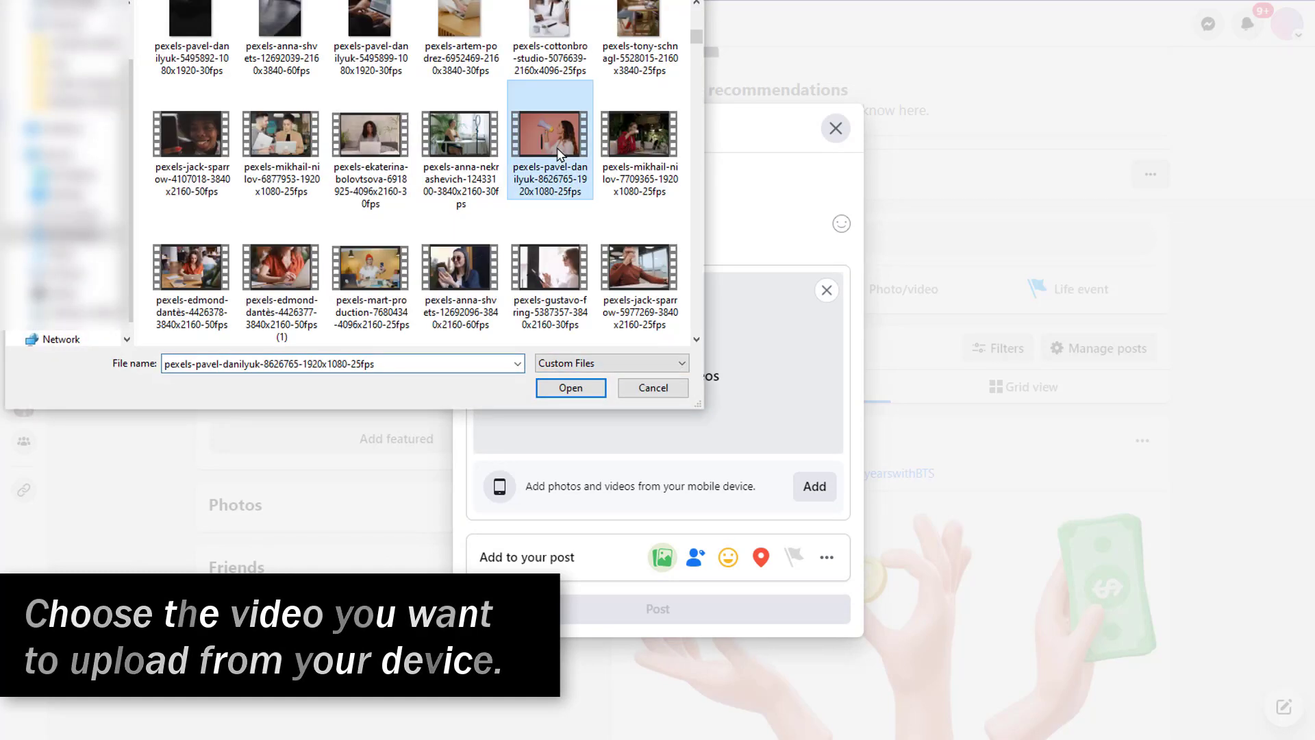
click(571, 387)
Caption it 'So excited to announce our first day of BANGBANGCON!' and publish.
click(743, 211)
text(So excited to announce our fir)
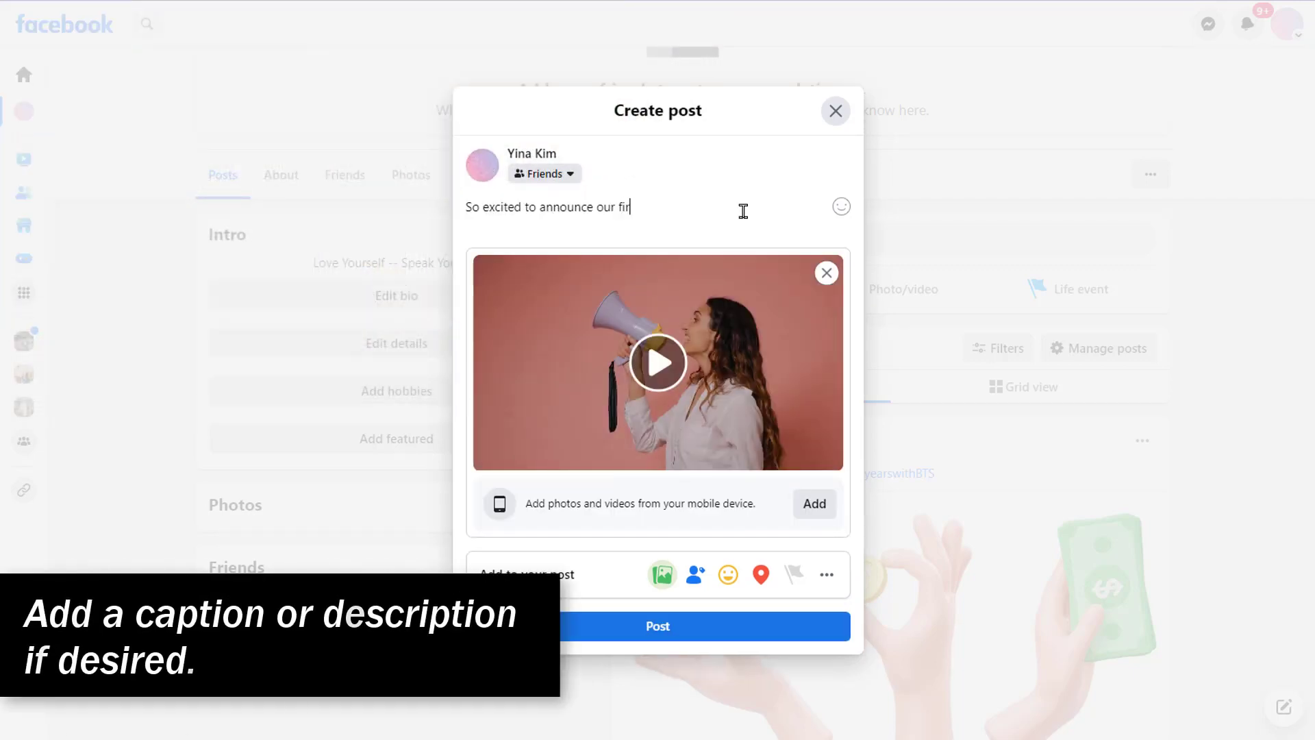
text(st day of BANGBANGCON! 😍)
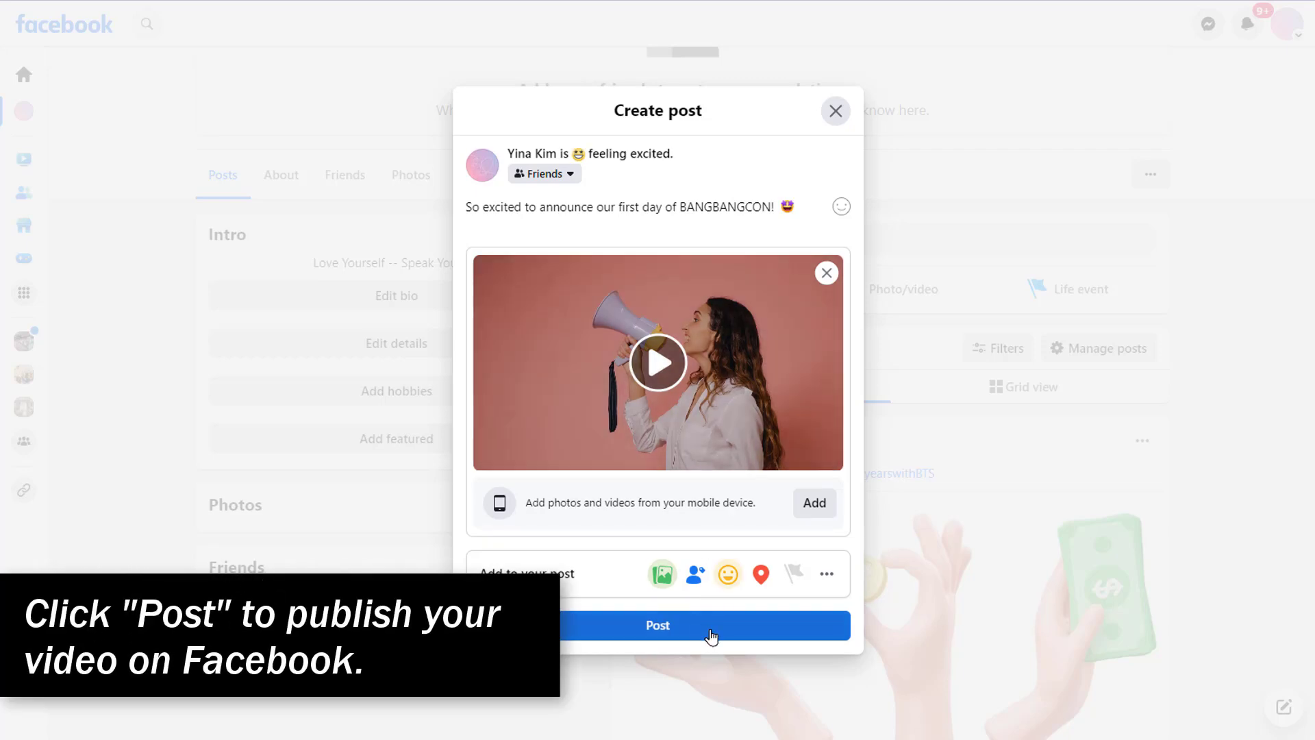
click(713, 637)
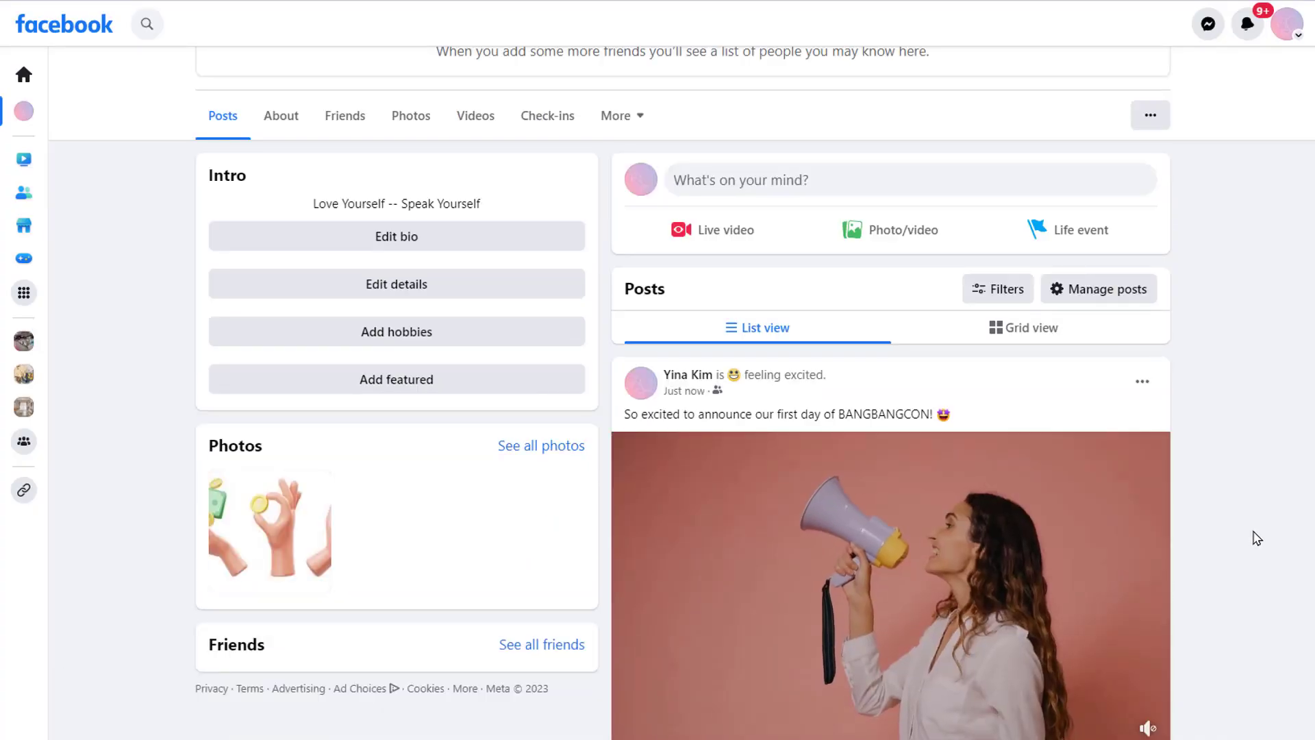
scroll(1253, 537, down, 3)
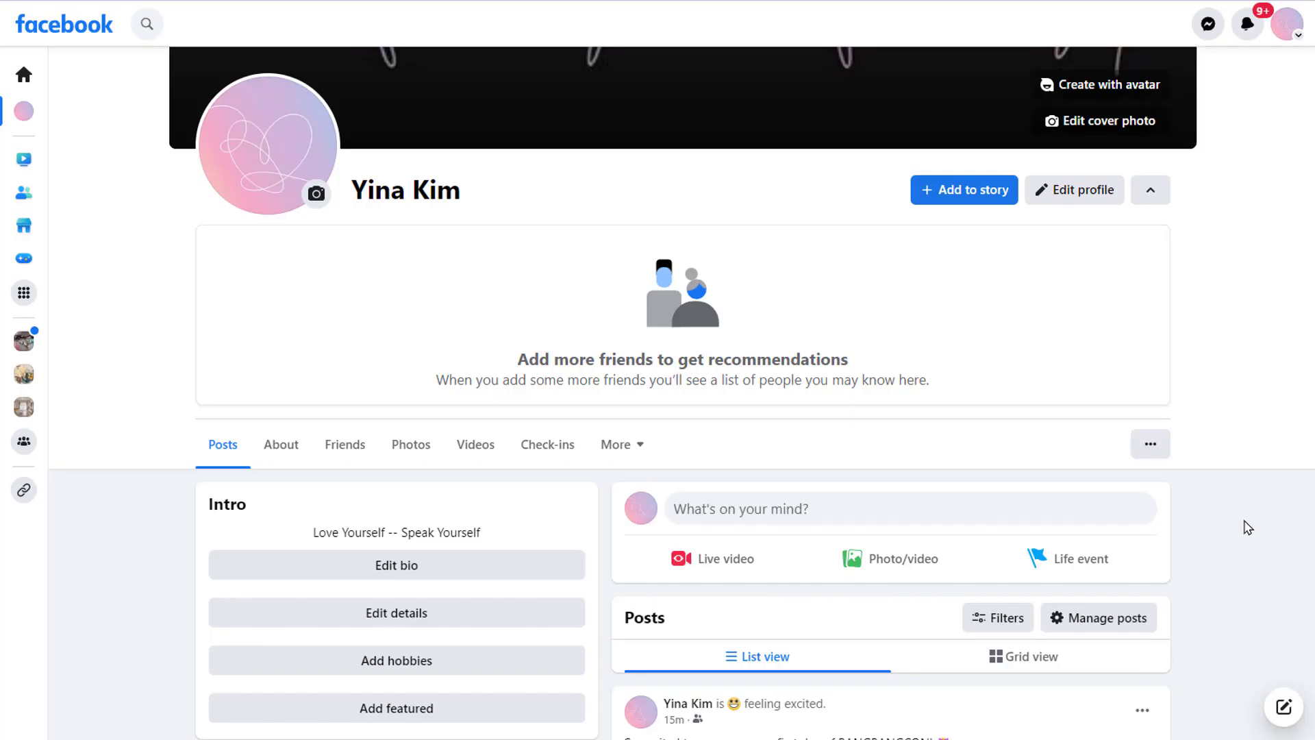
scroll(1245, 528, down, 2)
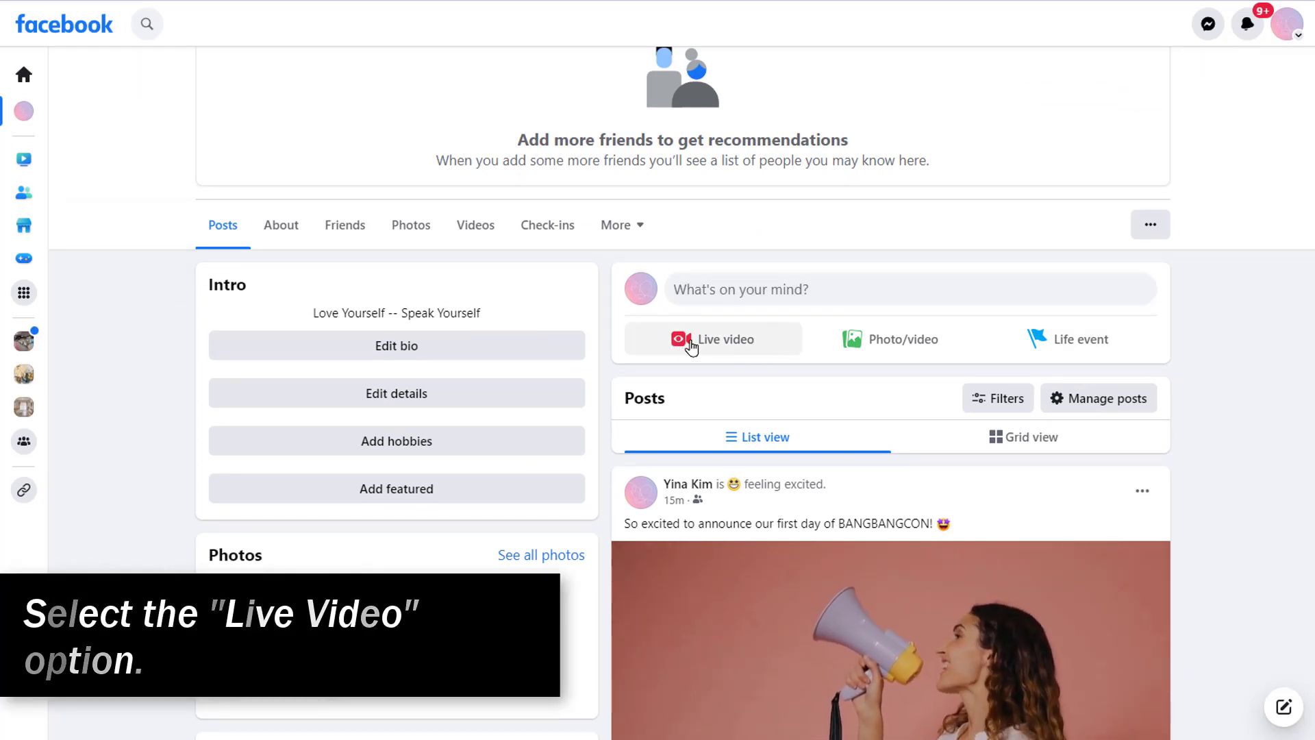
Open Create live video and begin setting up a live broadcast.
click(785, 354)
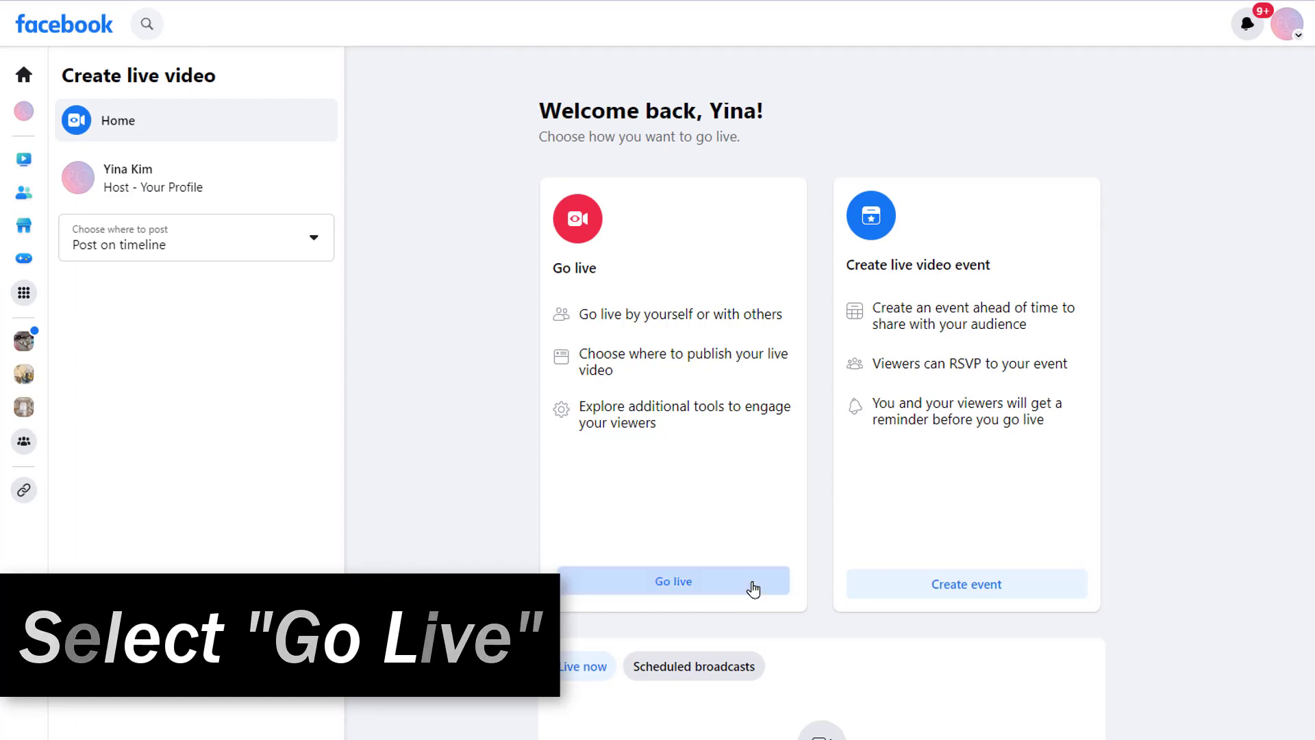
click(678, 587)
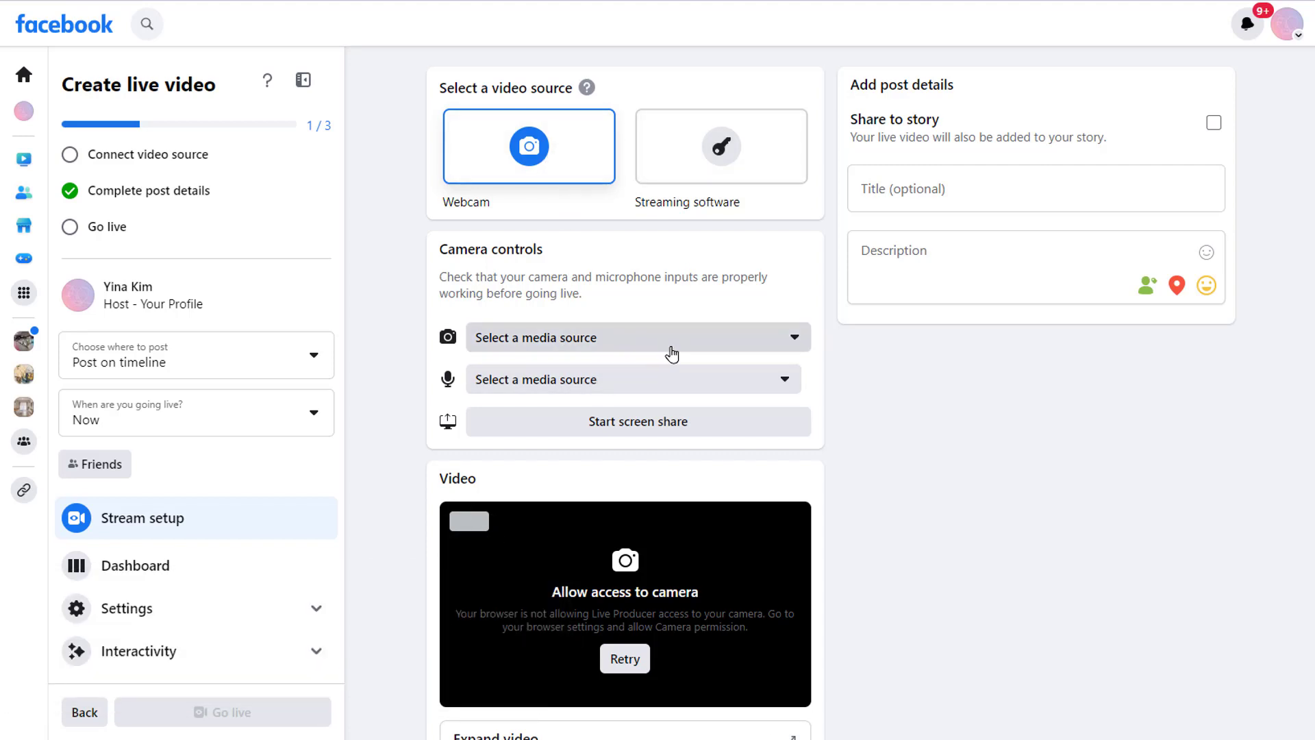
scroll(787, 461, down, 2)
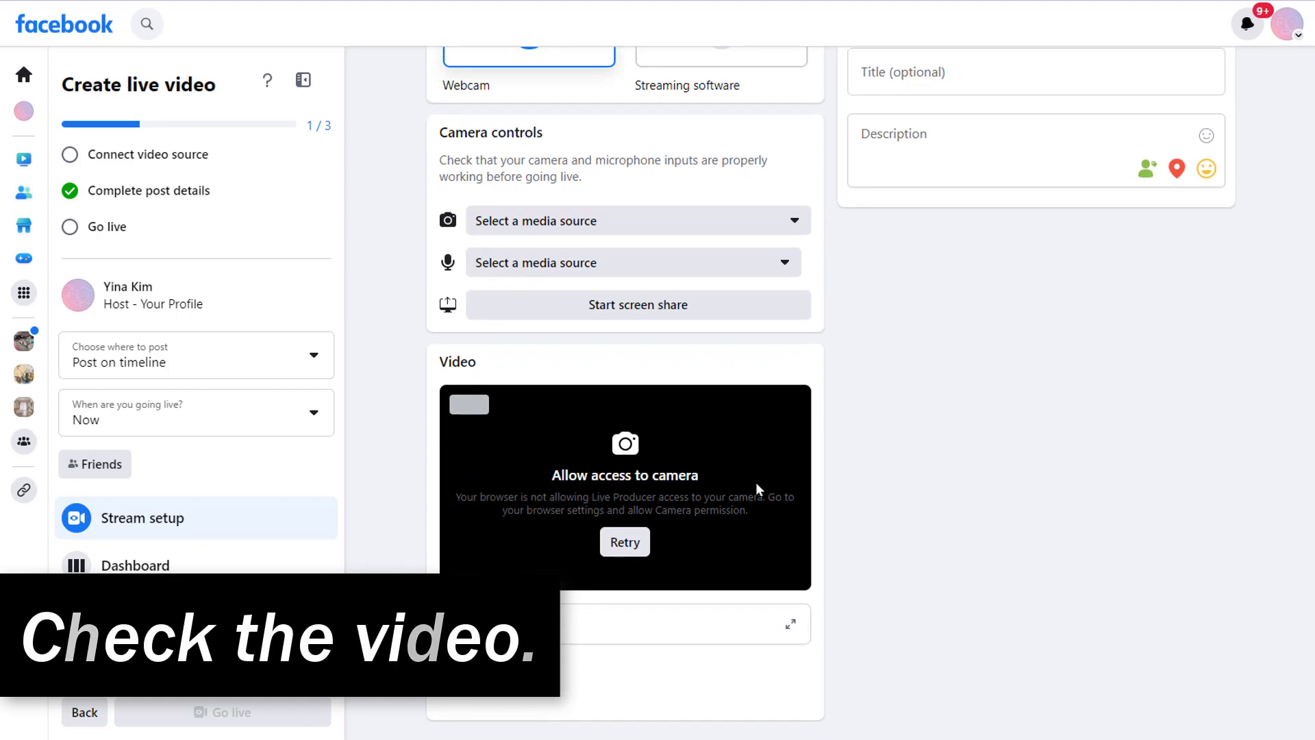
scroll(977, 235, up, 2)
Title the live video 'Muster 2016 Live' with a description that Muster 2016 is live now.
click(986, 200)
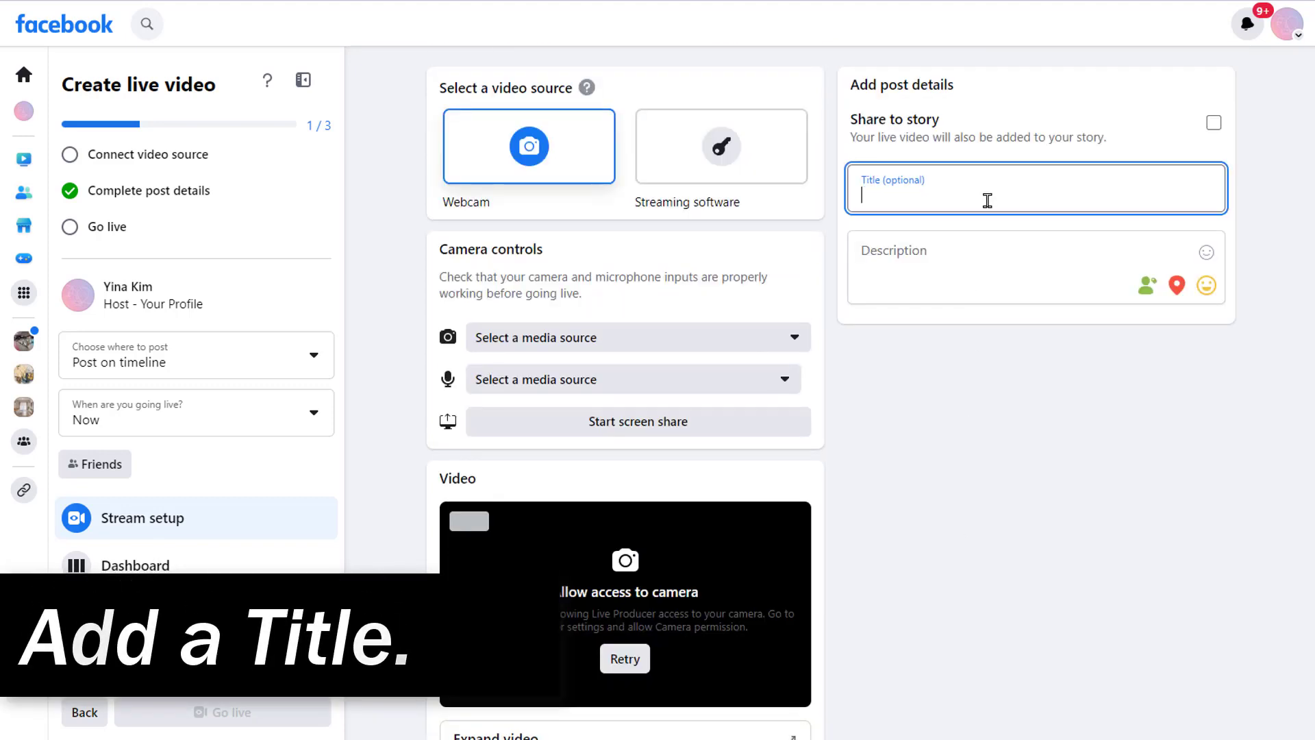
text(Muster 2016 Live)
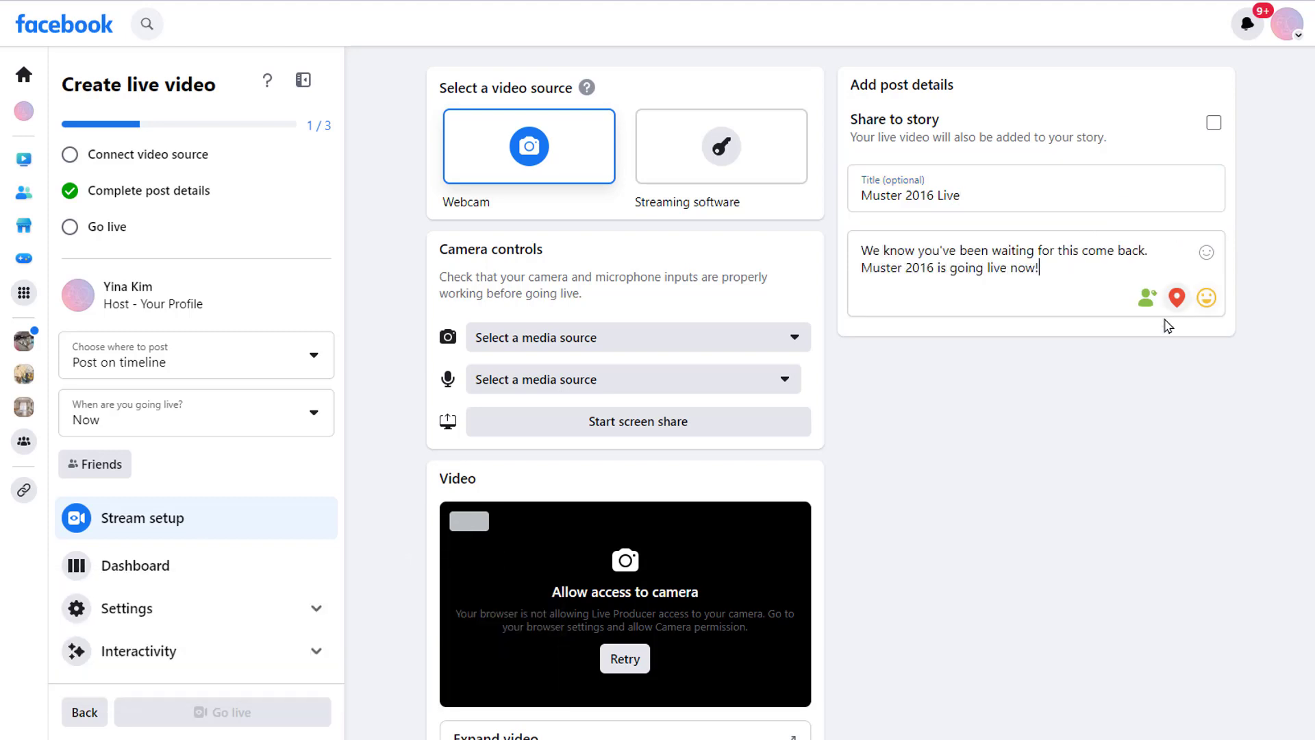
scroll(1154, 348, down, 2)
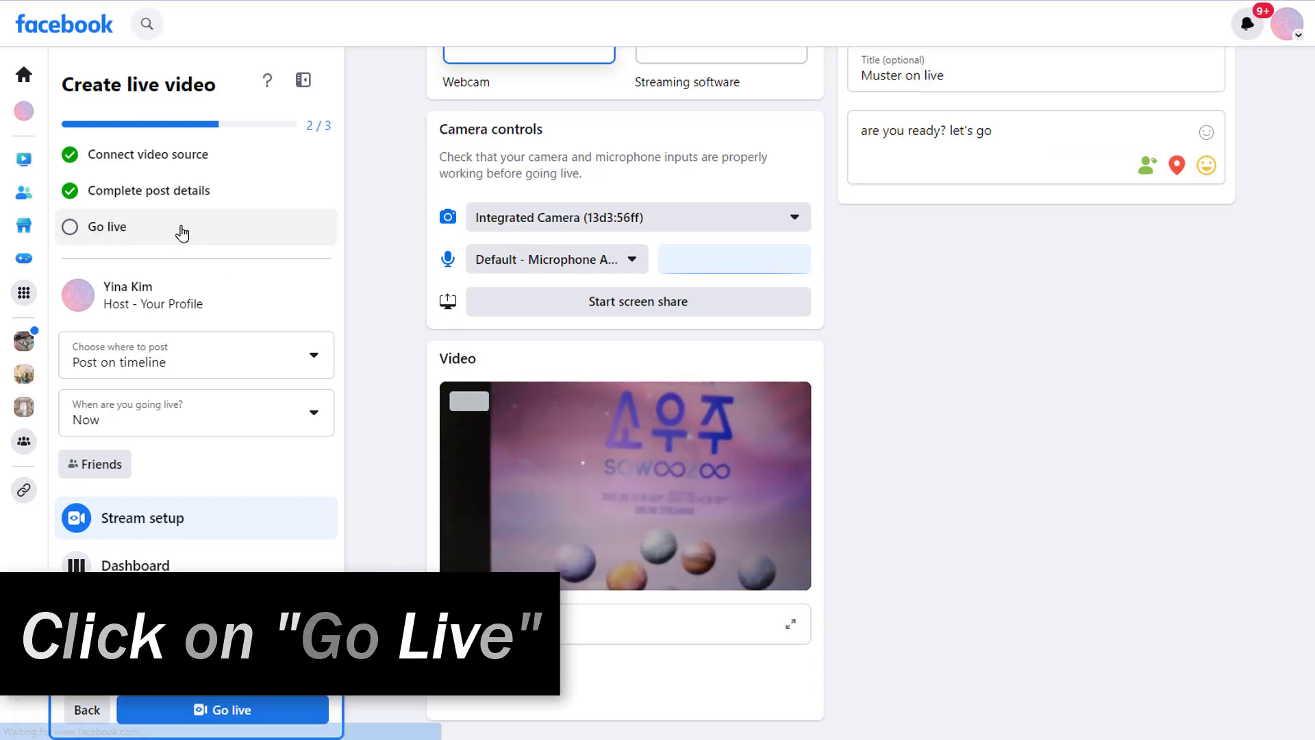
Broadcast live for a few seconds, then end the live video and confirm.
click(251, 713)
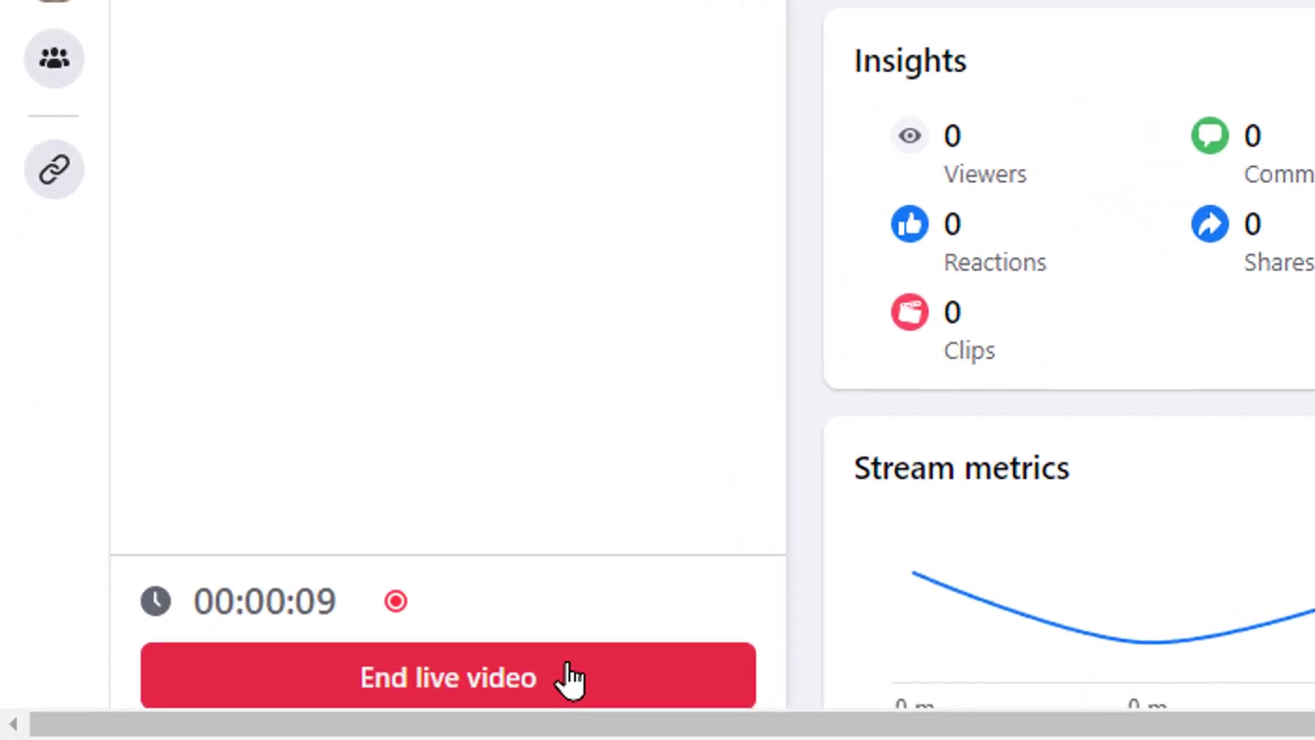
click(520, 682)
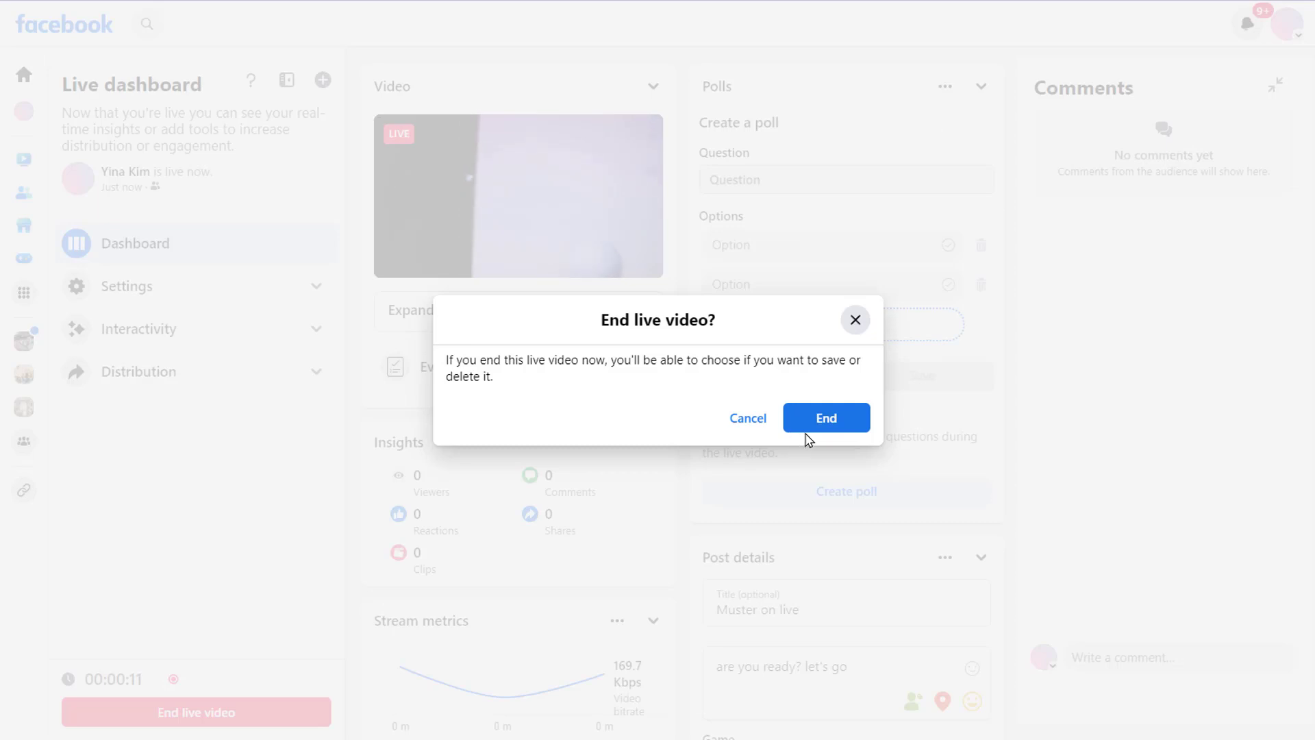
click(818, 419)
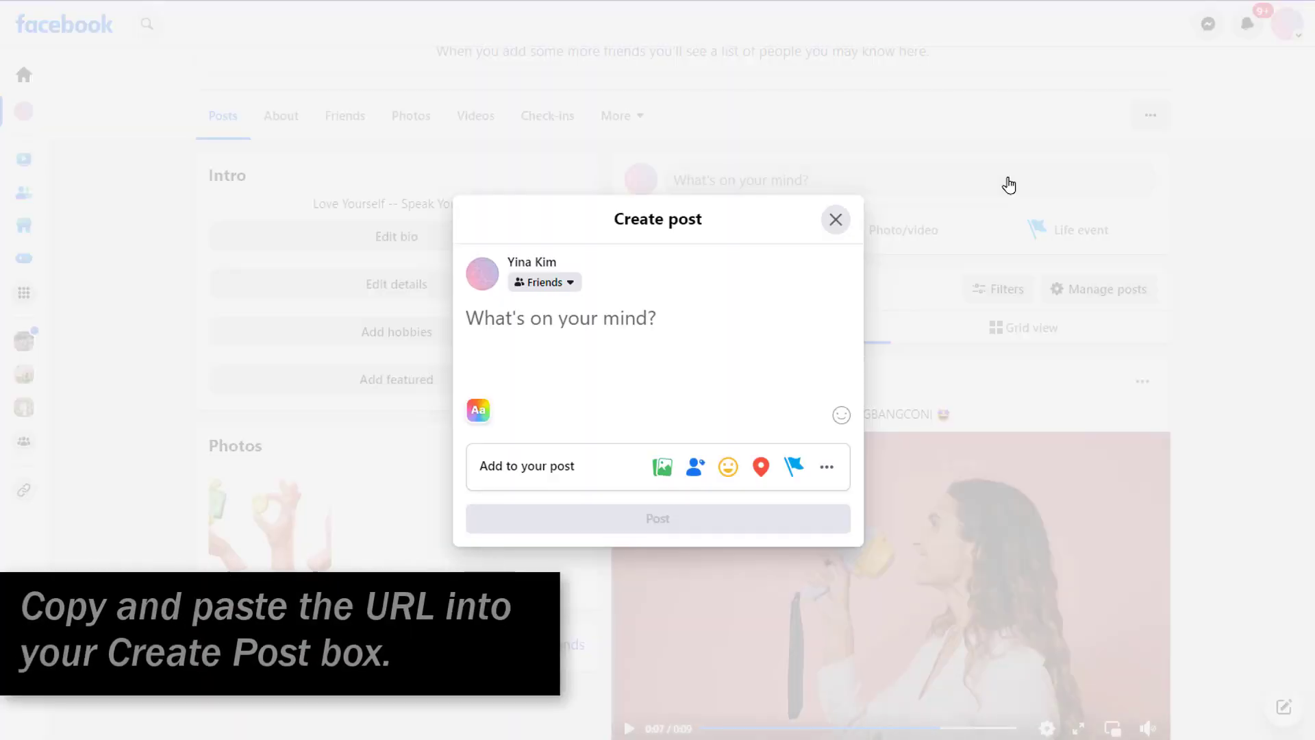
text(https://weverse.io/)
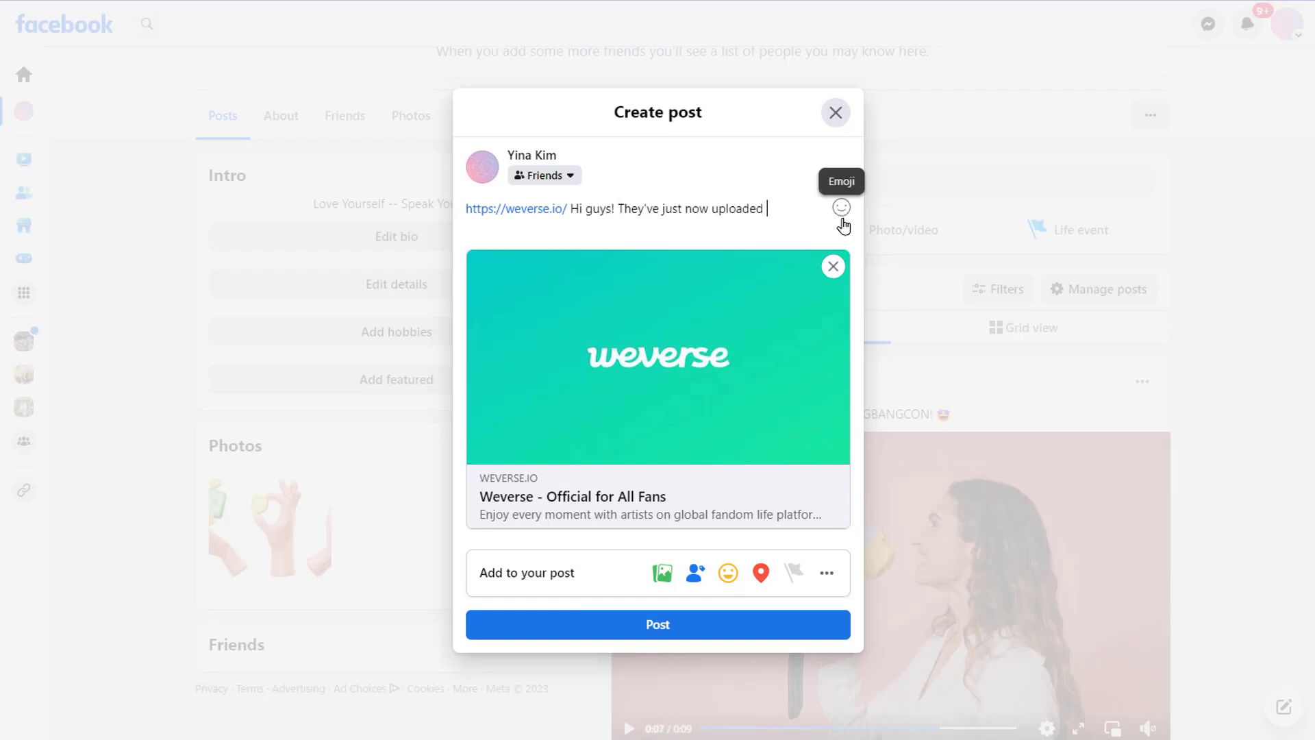
text(on their community! We're so excited for the)
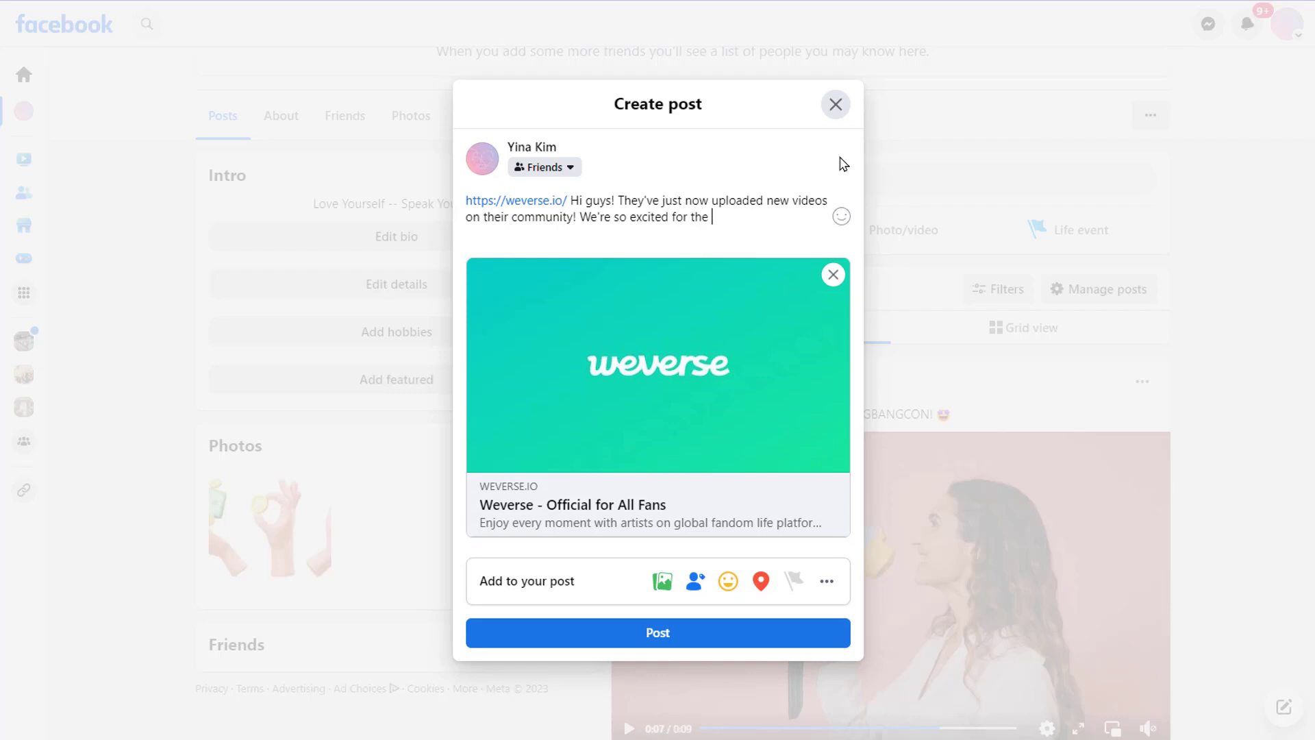
text(sit the official website for more info! #)
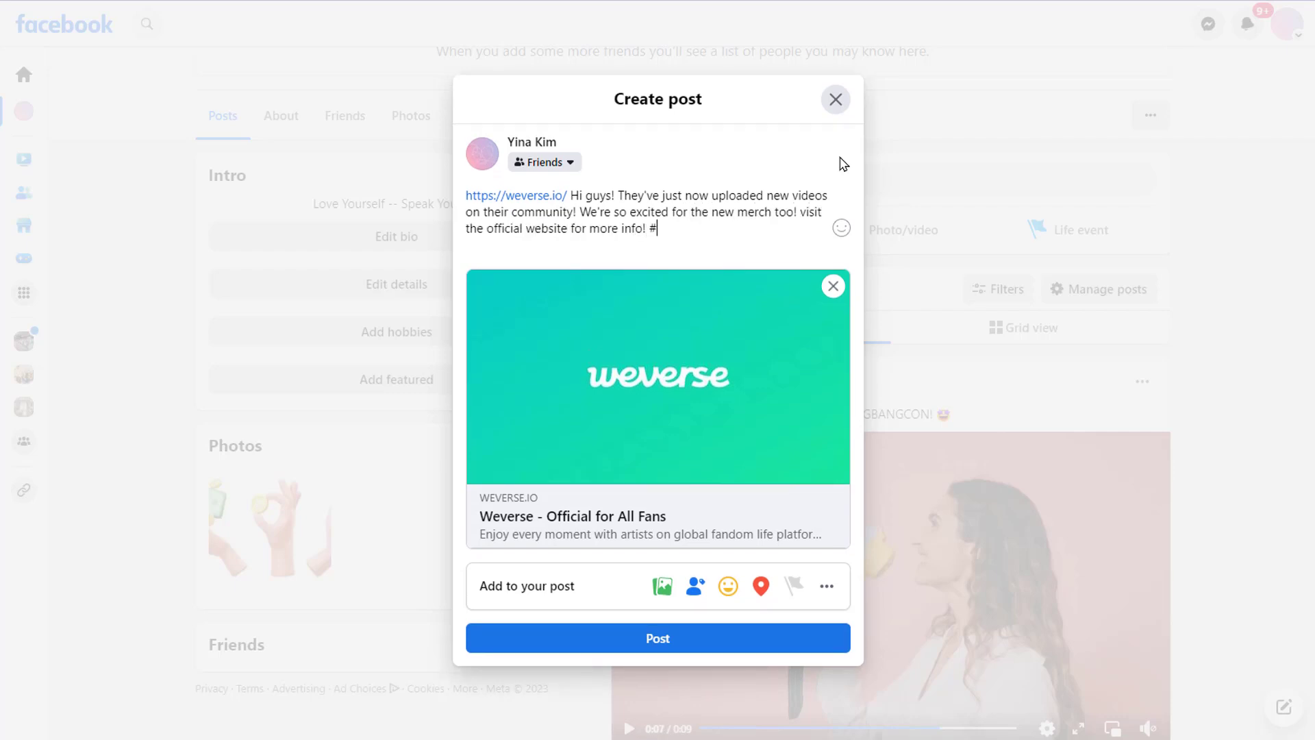
text(10years)
click(652, 278)
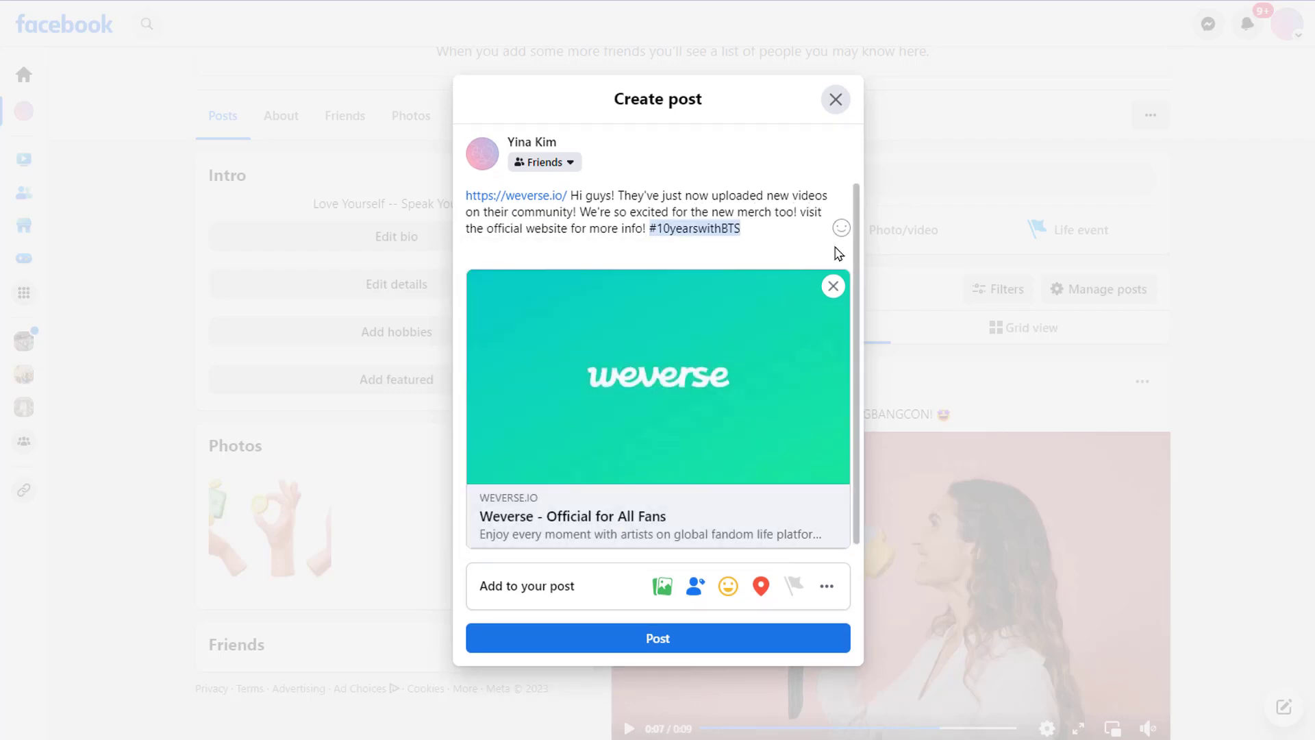
click(756, 646)
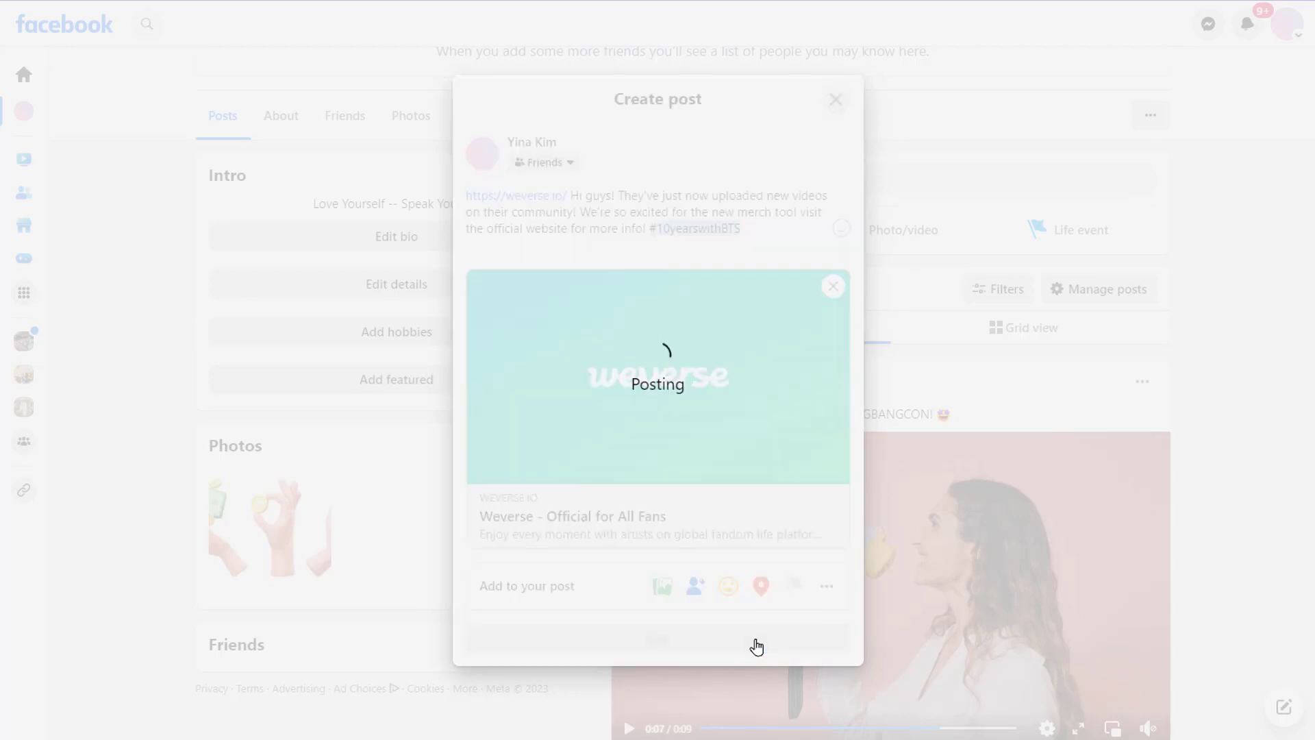
scroll(1222, 430, down, 3)
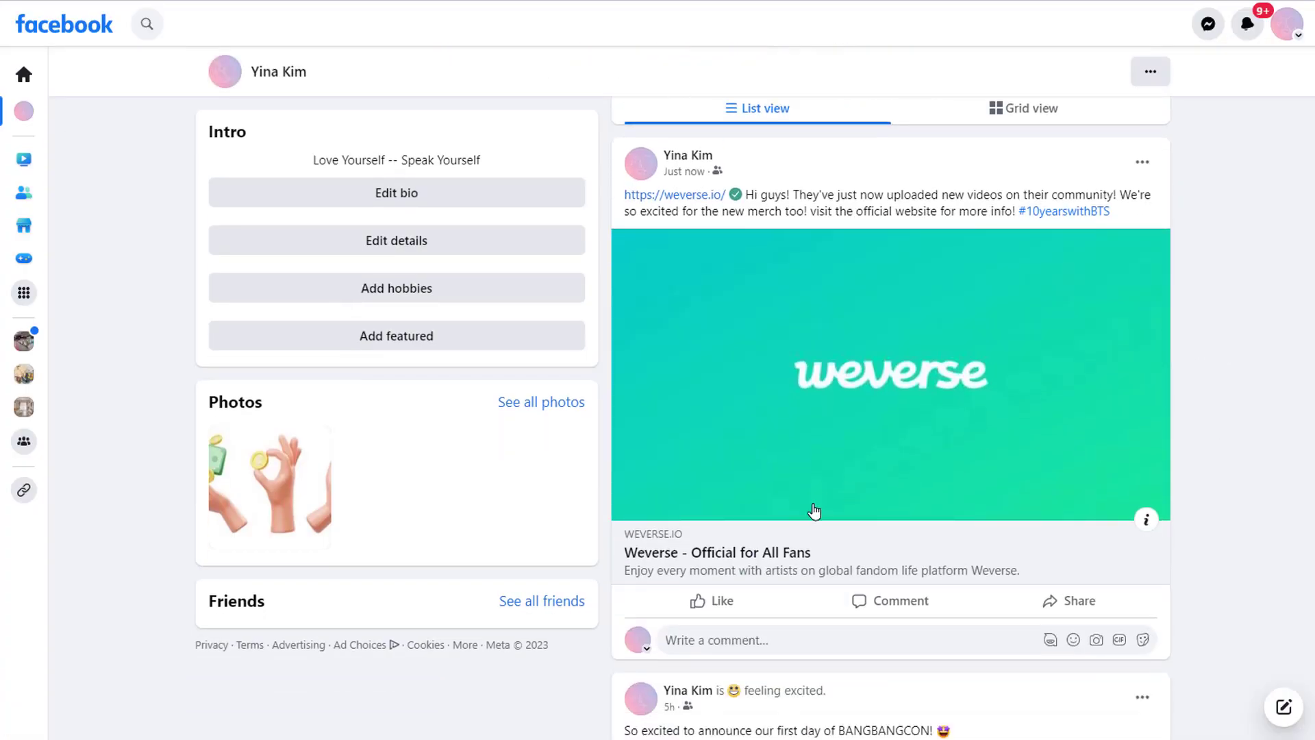
click(713, 196)
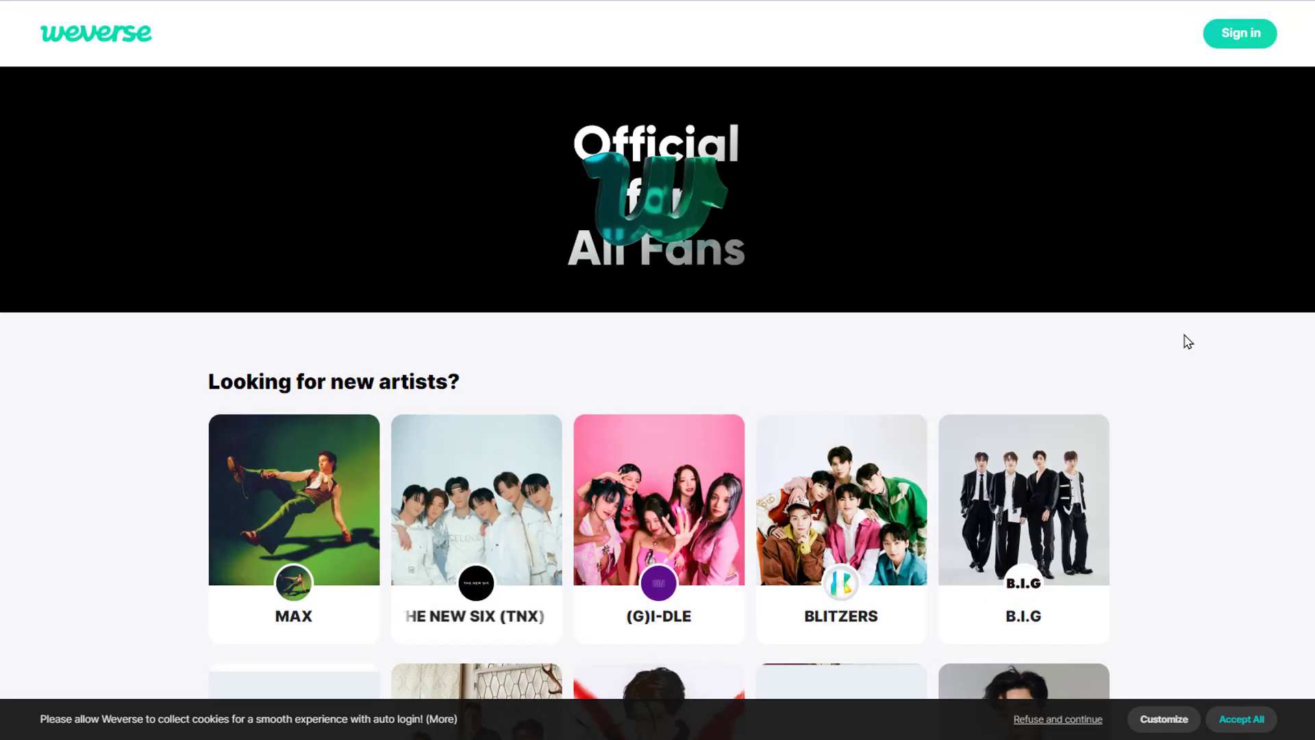
scroll(1180, 338, down, 5)
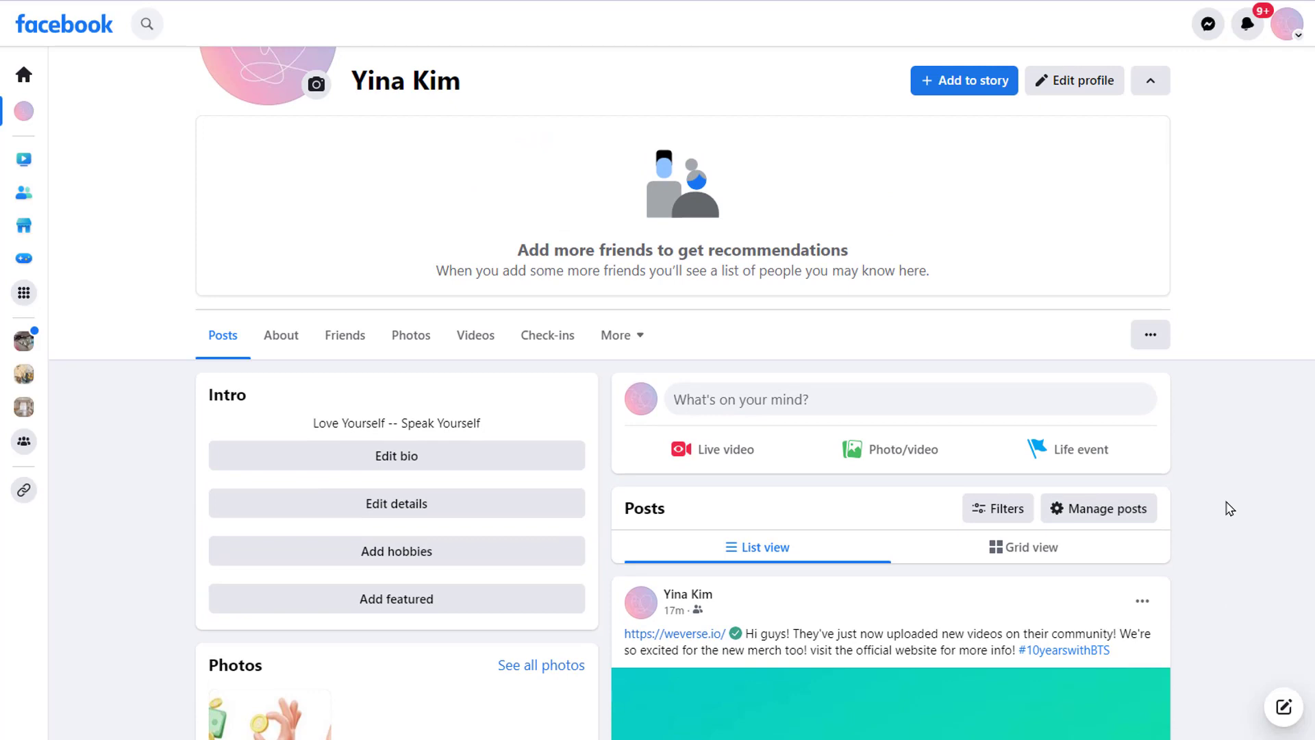
Pin the Weverse link post and check it now sits under Pinned post.
scroll(1229, 508, down, 5)
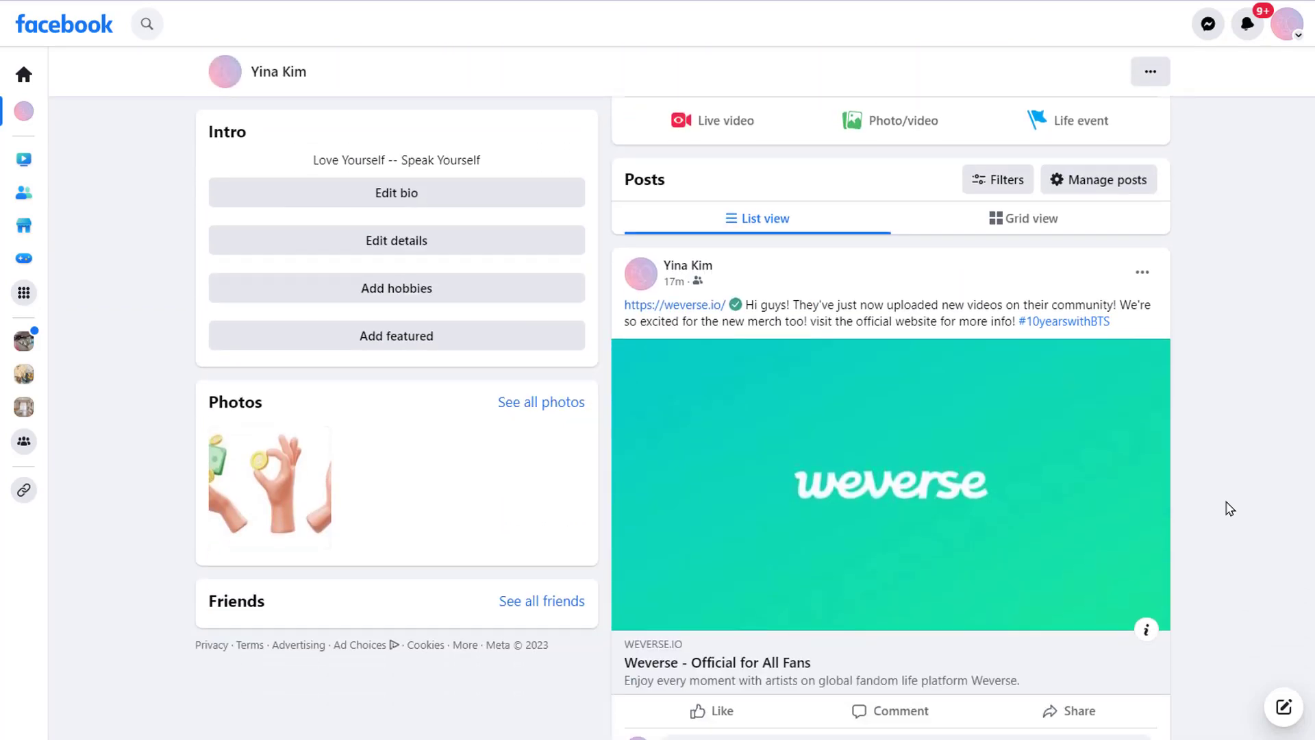
click(1142, 272)
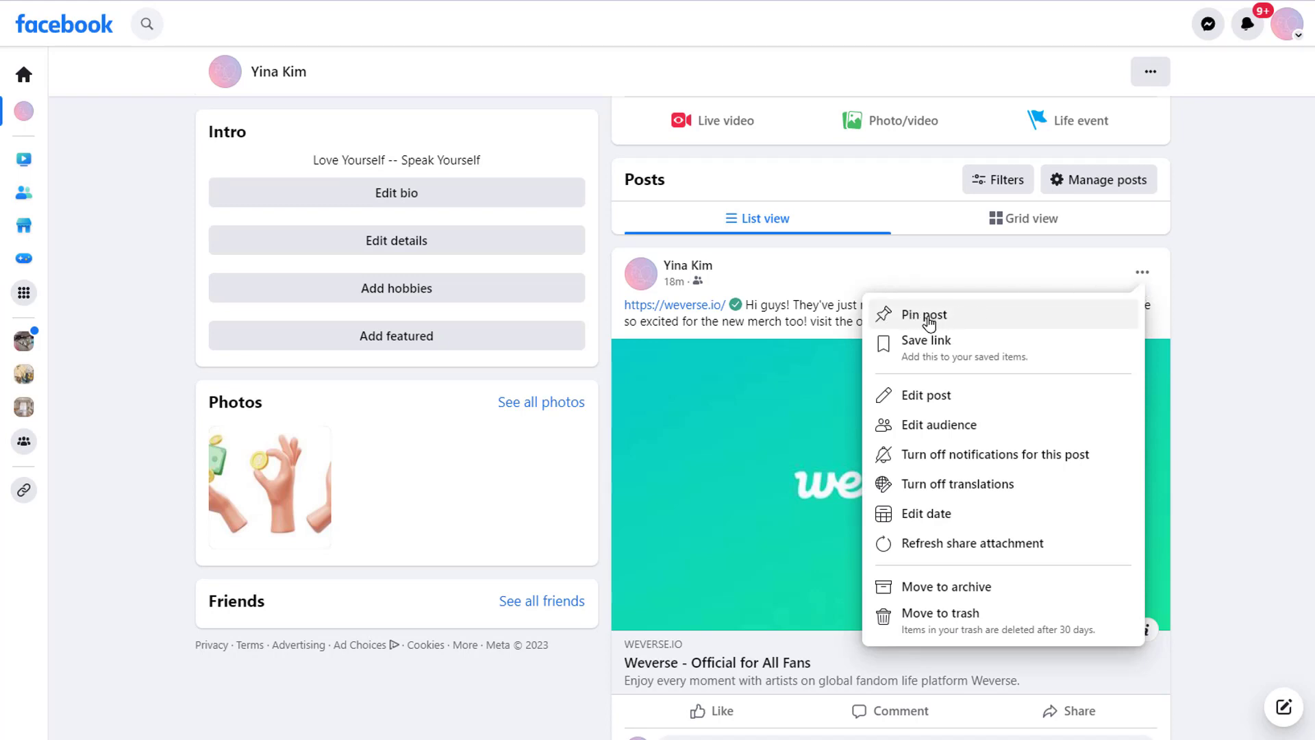
click(983, 315)
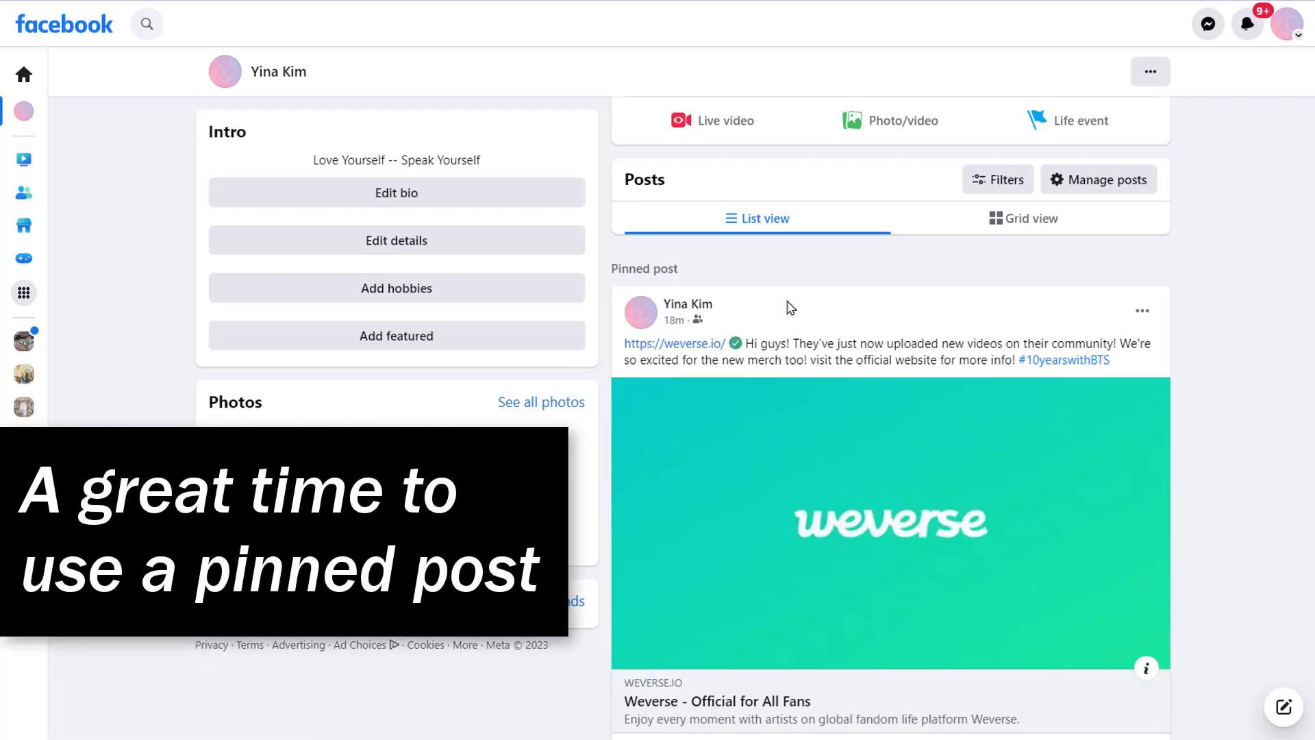
scroll(787, 305, down, 2)
scroll(785, 350, down, 2)
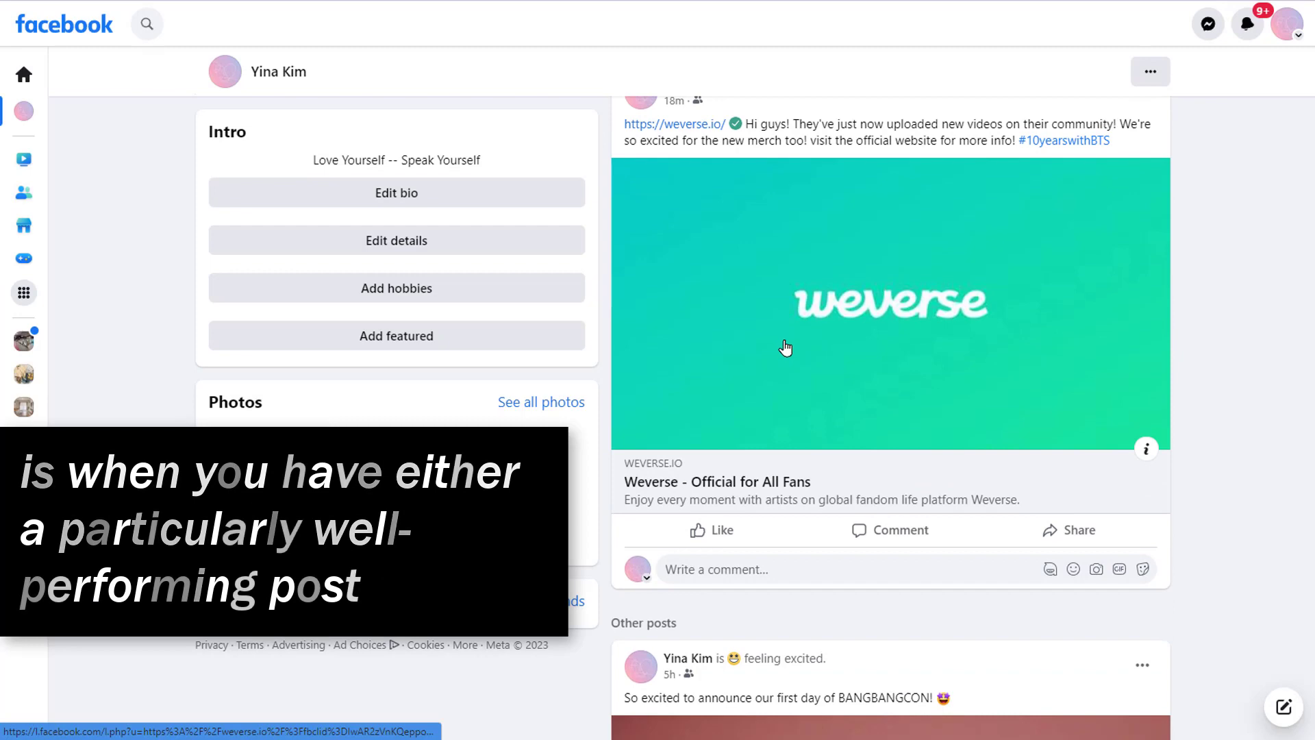
scroll(786, 350, up, 2)
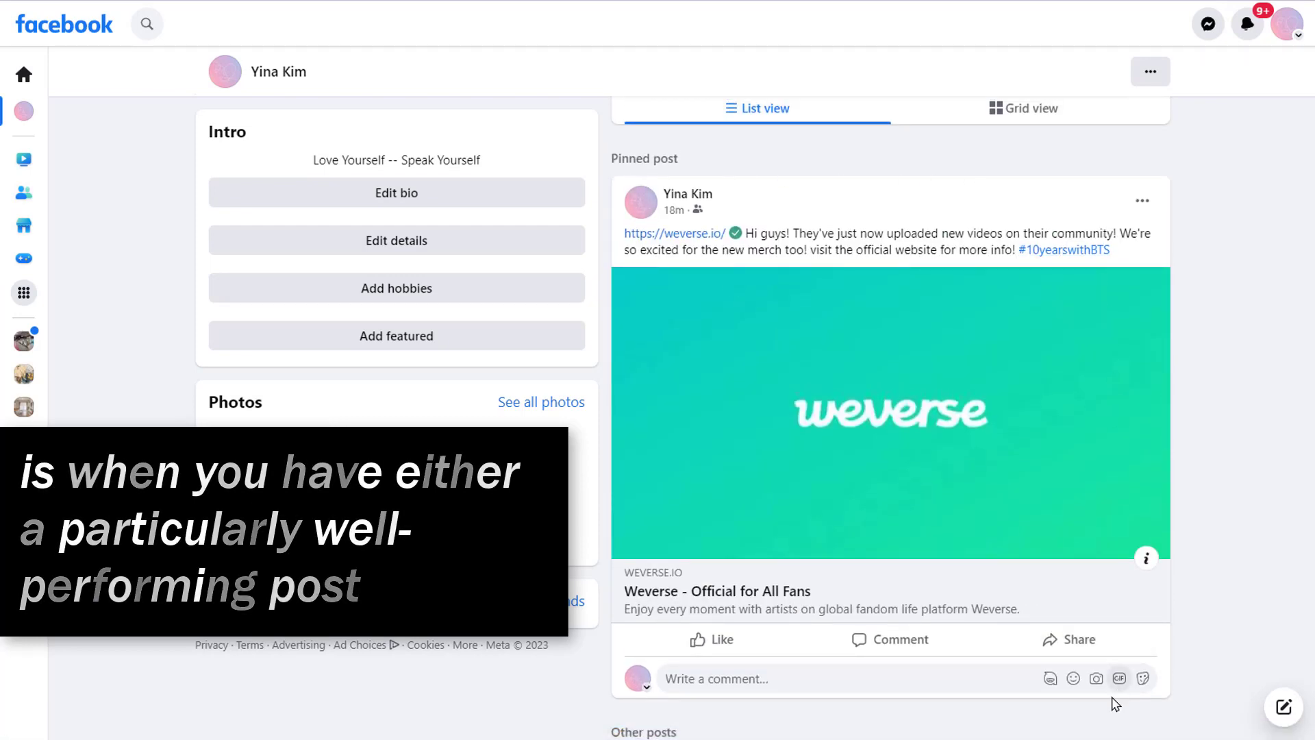
scroll(678, 301, down, 8)
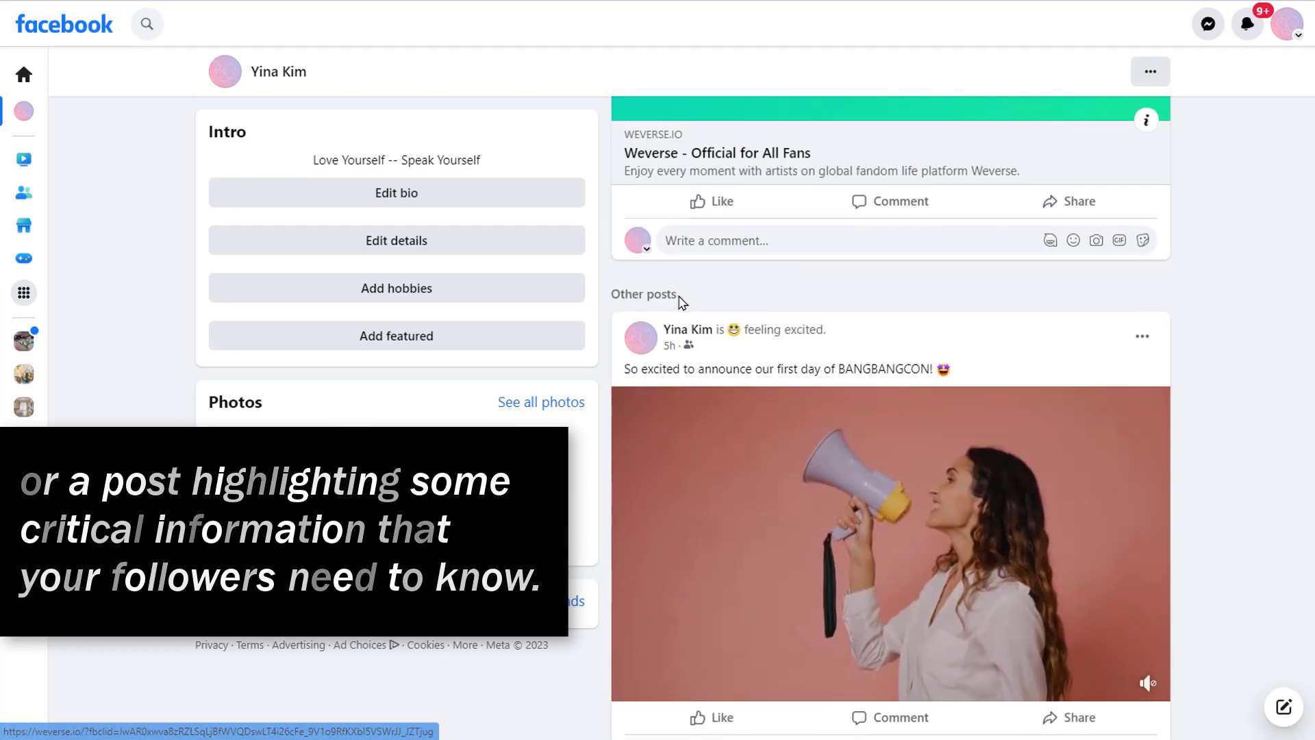
scroll(772, 313, down, 20)
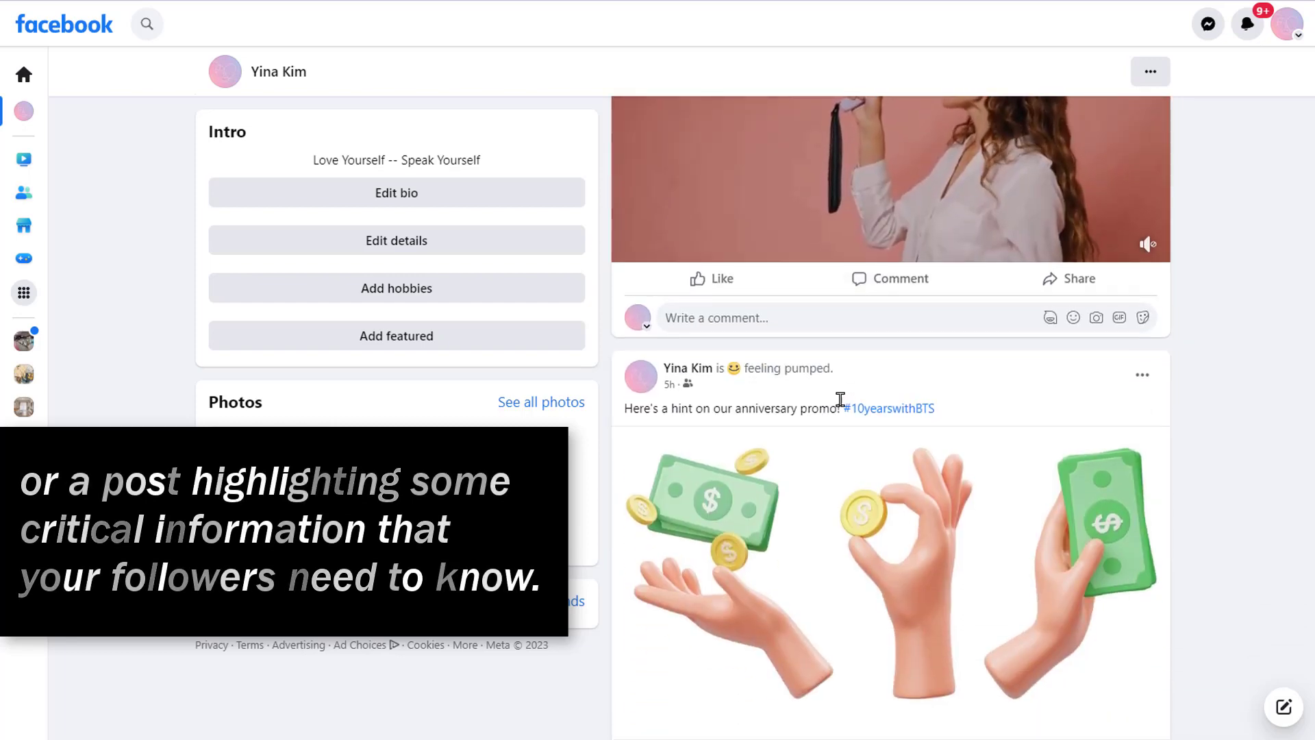
scroll(848, 450, up, 20)
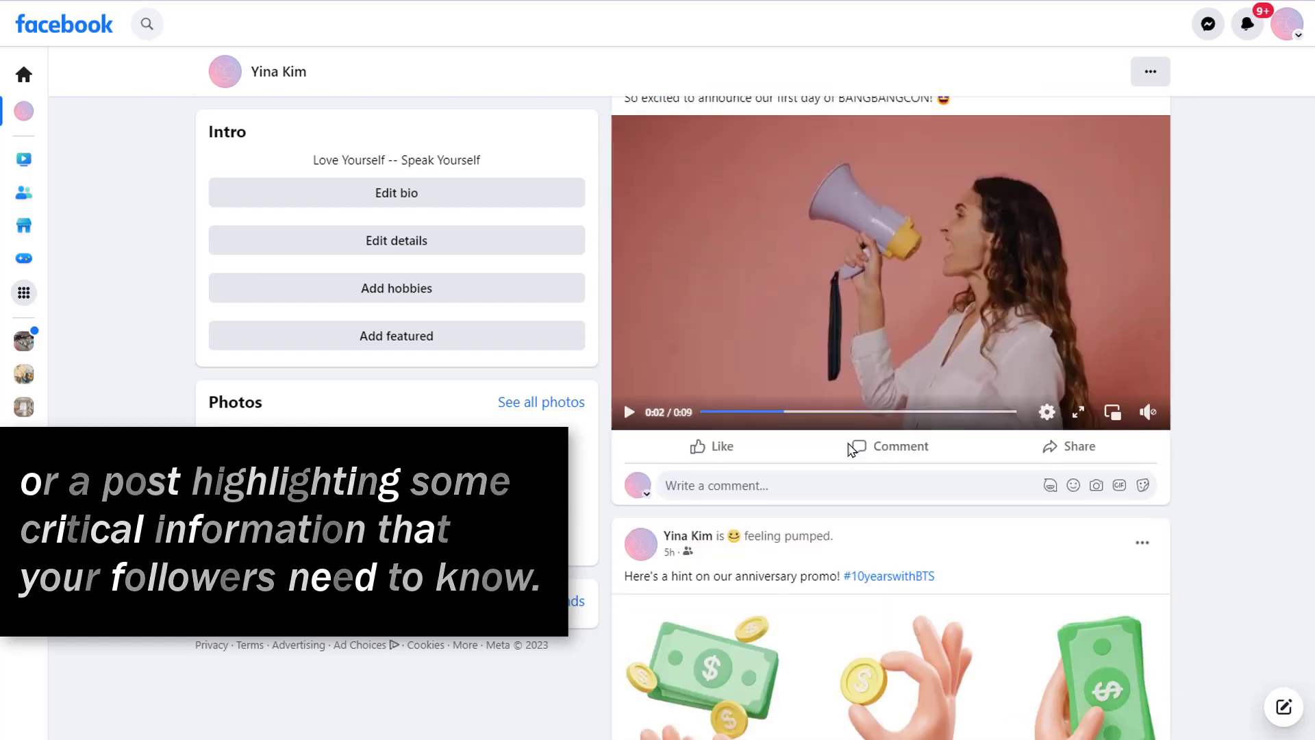